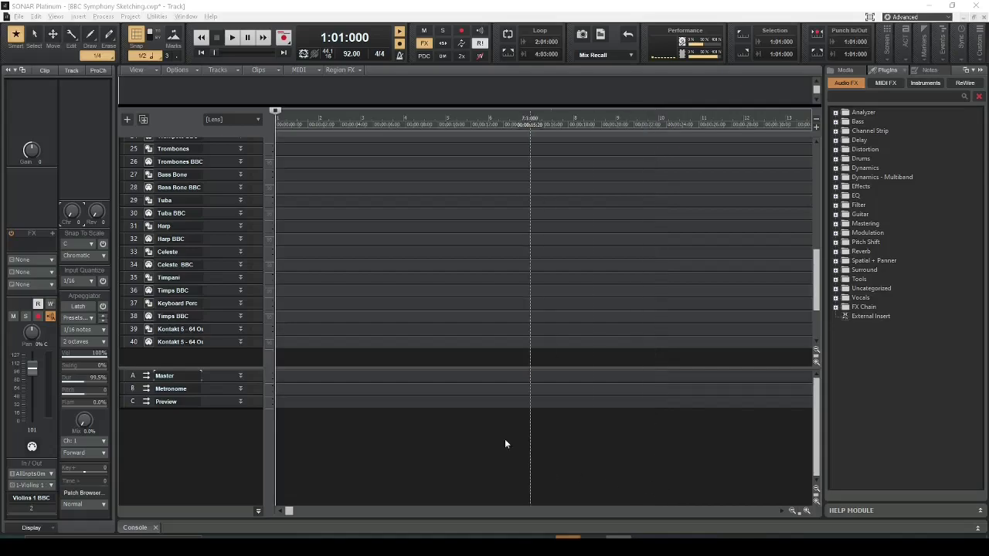
{"action": "scroll", "coordinate": [279, 245], "scroll_direction": "up", "scroll_amount": 3}
{"action": "scroll", "coordinate": [279, 245], "scroll_direction": "down", "scroll_amount": 5}
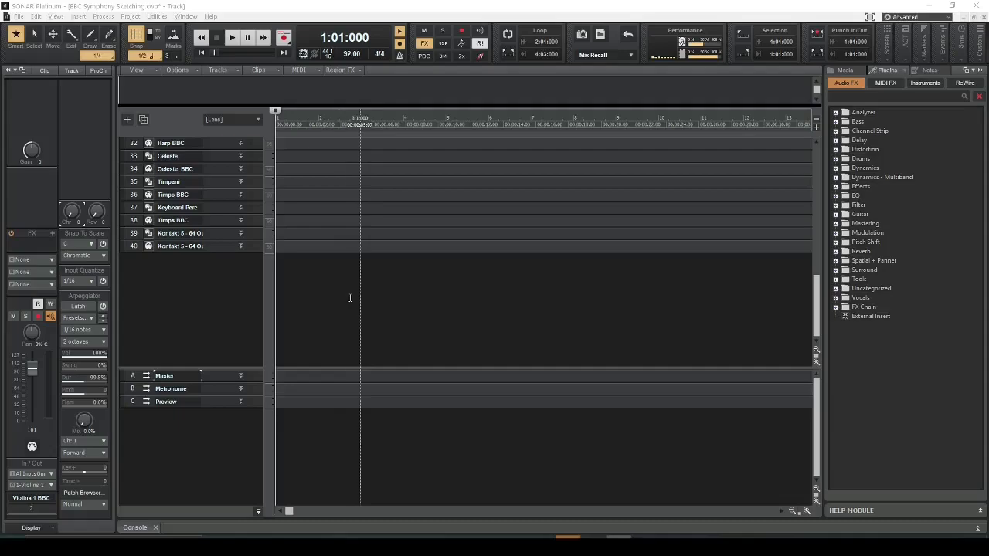
{"action": "scroll", "coordinate": [150, 188], "scroll_direction": "up", "scroll_amount": 8}
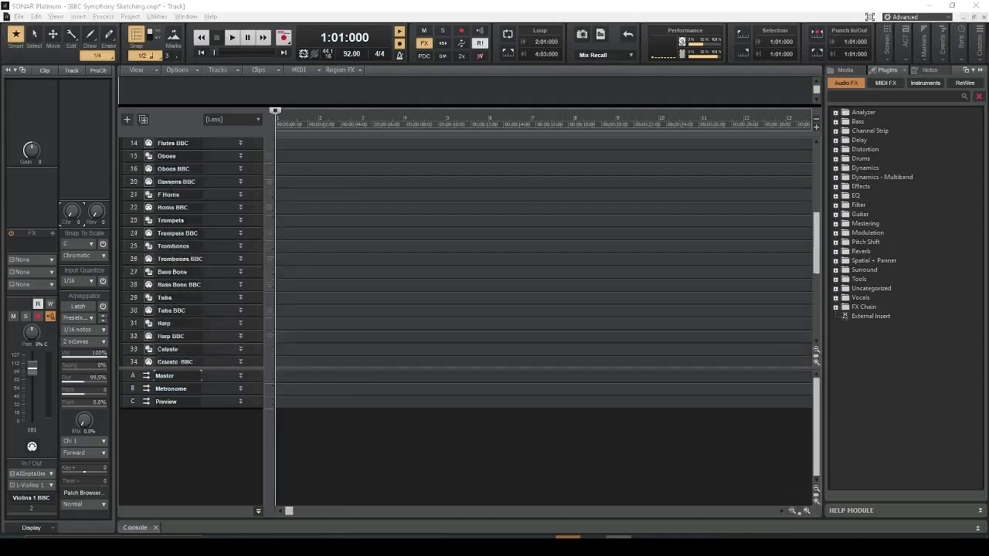
{"action": "scroll", "coordinate": [206, 250], "scroll_direction": "down", "scroll_amount": 8}
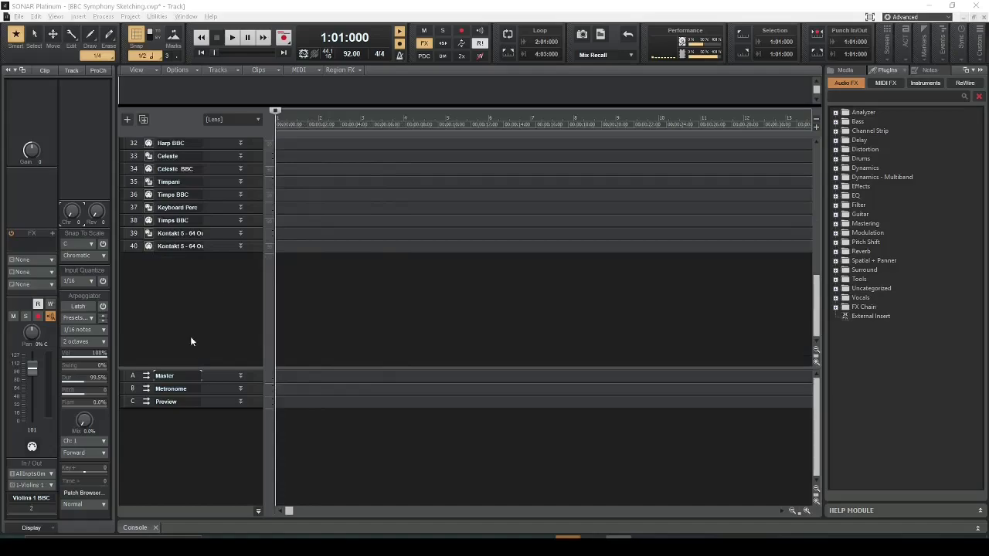
- Play the project from the start with the playback metronome enabled, and stop after a couple of measures
{"action": "left_click", "coordinate": [197, 62]}
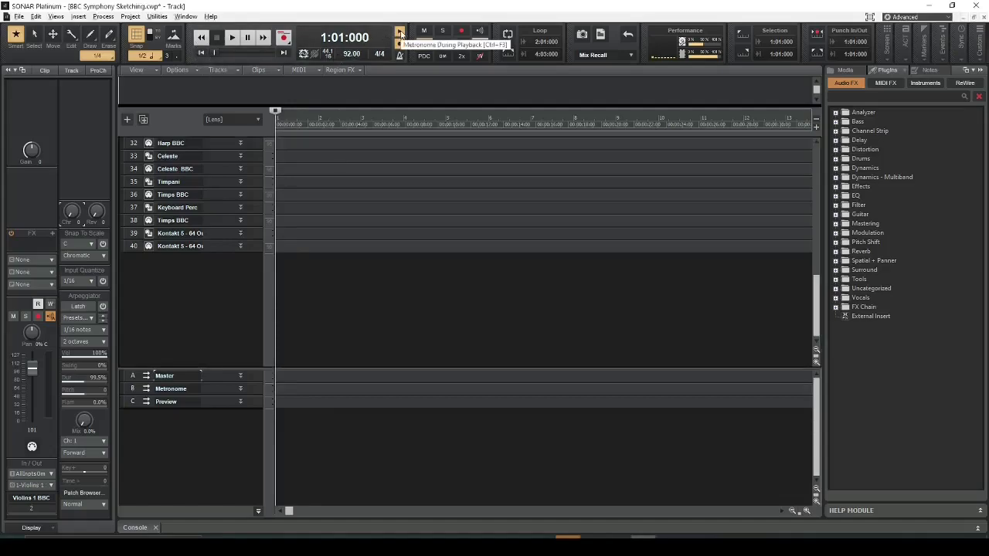
{"action": "left_click", "coordinate": [233, 38]}
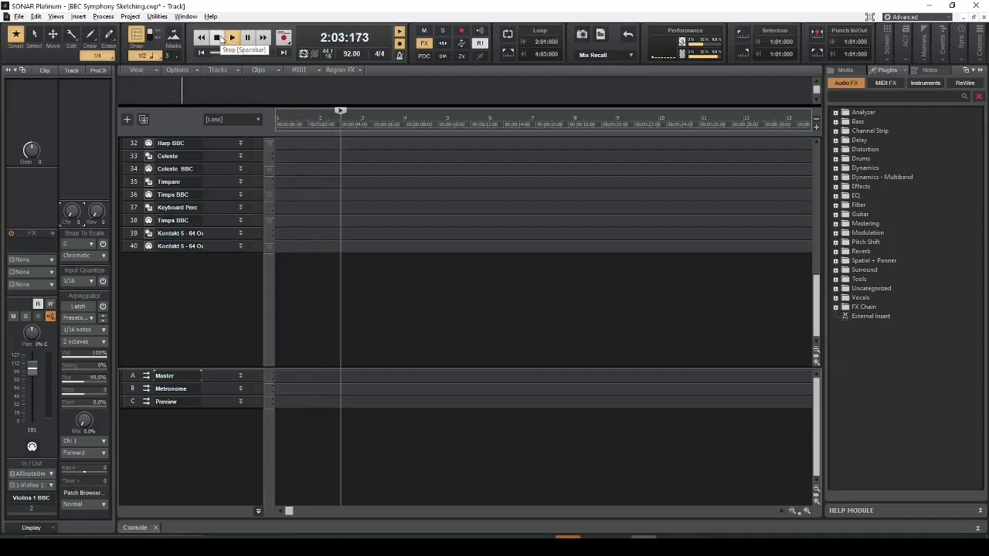
{"action": "left_click", "coordinate": [235, 40]}
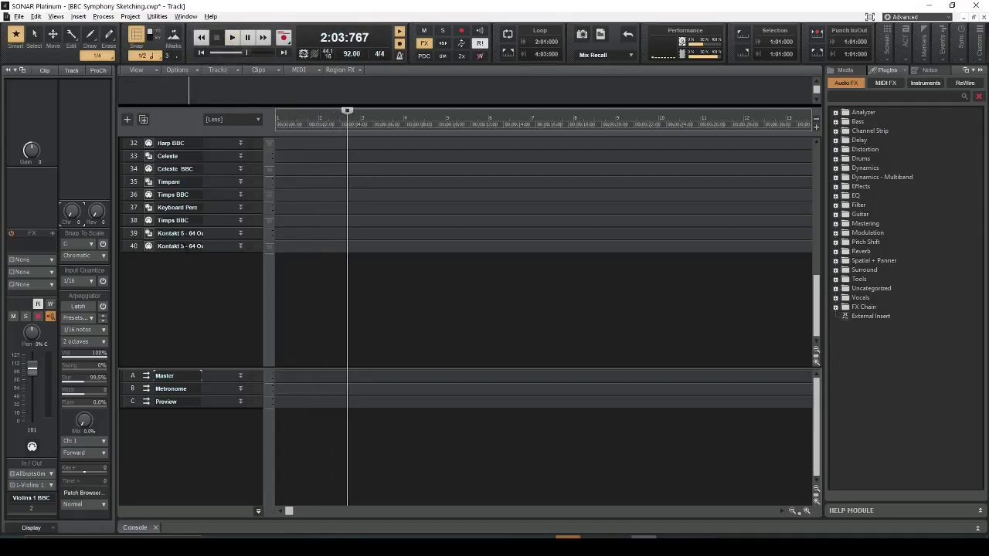
- Expand and arm Kontakt 5 track 40, make a short test recording with the metronome enabled, and disarm the track
{"action": "left_click", "coordinate": [241, 246]}
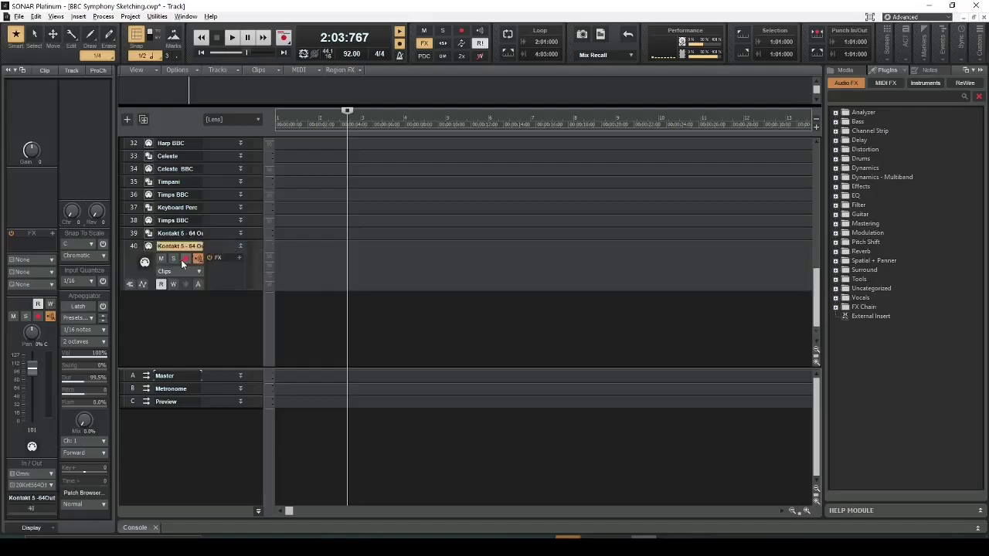
{"action": "left_click", "coordinate": [185, 258]}
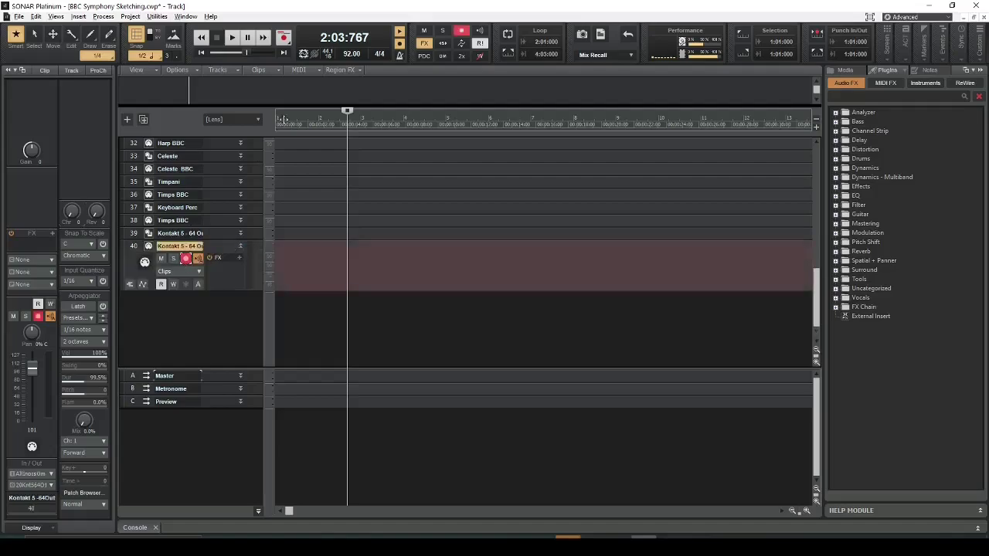
{"action": "left_click", "coordinate": [247, 38]}
{"action": "left_click", "coordinate": [284, 39]}
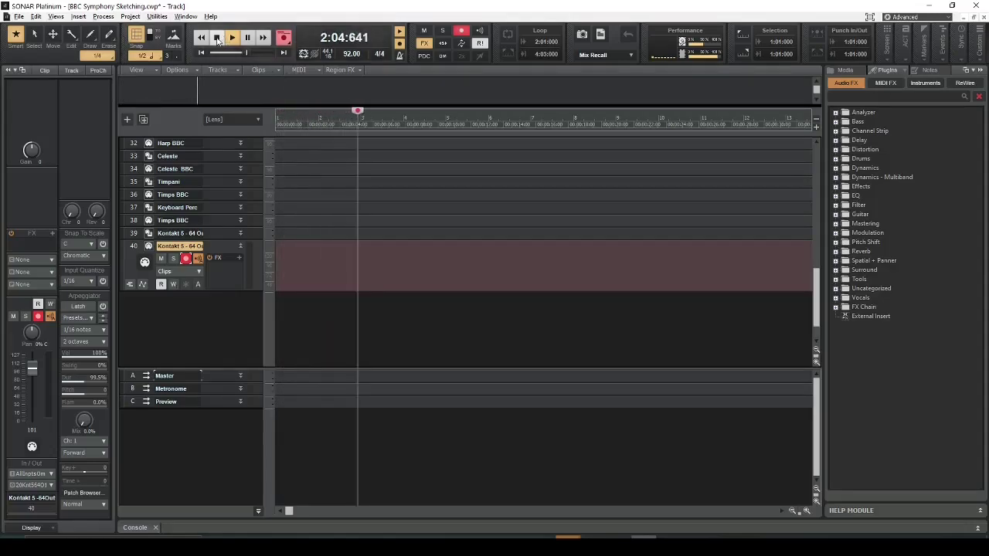
{"action": "left_click", "coordinate": [218, 38]}
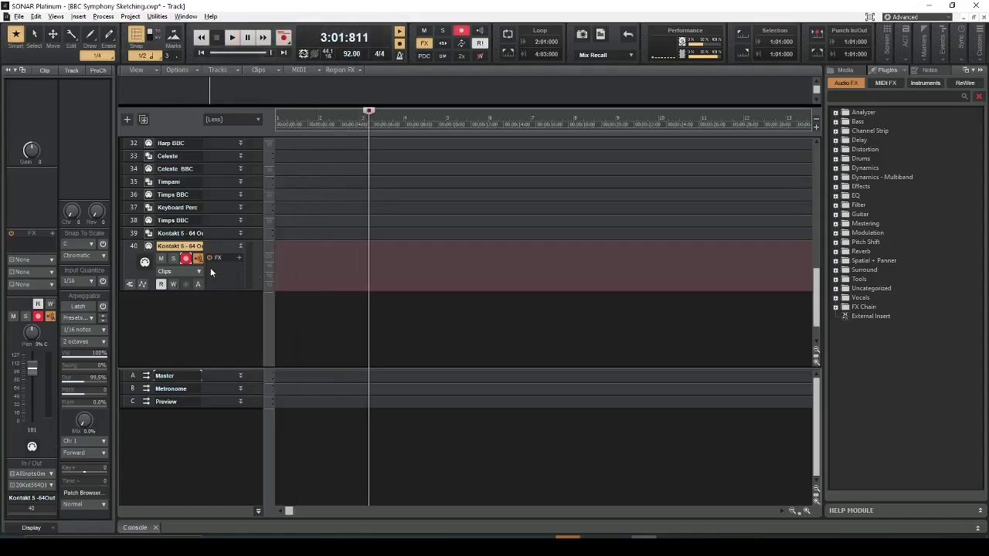
{"action": "left_click", "coordinate": [185, 262]}
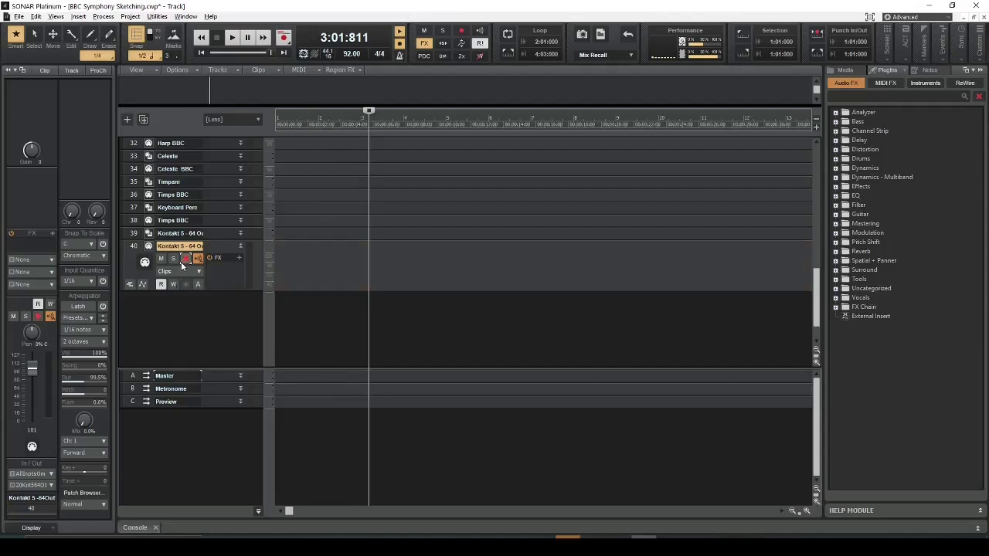
- Play the project from the start with the metronome enabled for playback only, and stop
{"action": "left_click", "coordinate": [205, 52]}
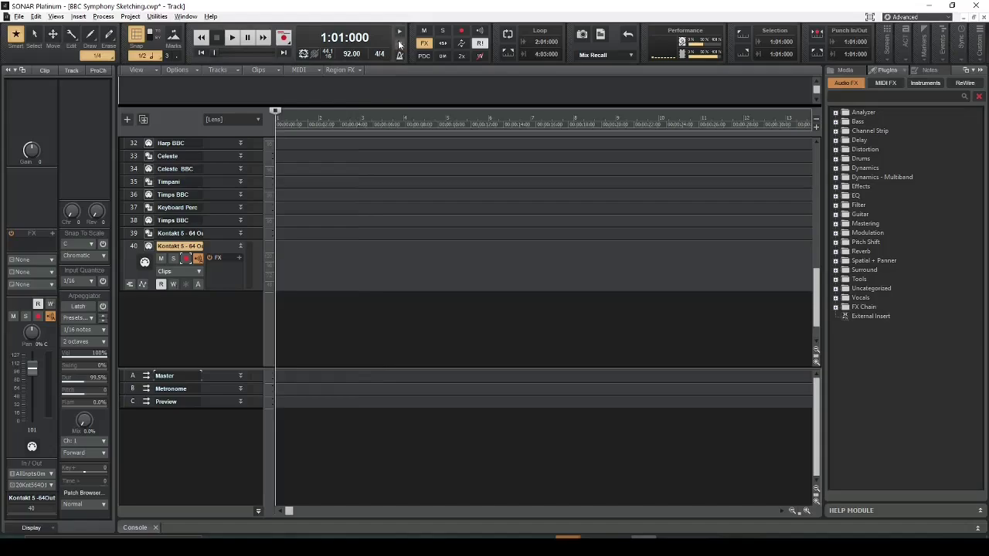
{"action": "left_click", "coordinate": [234, 38]}
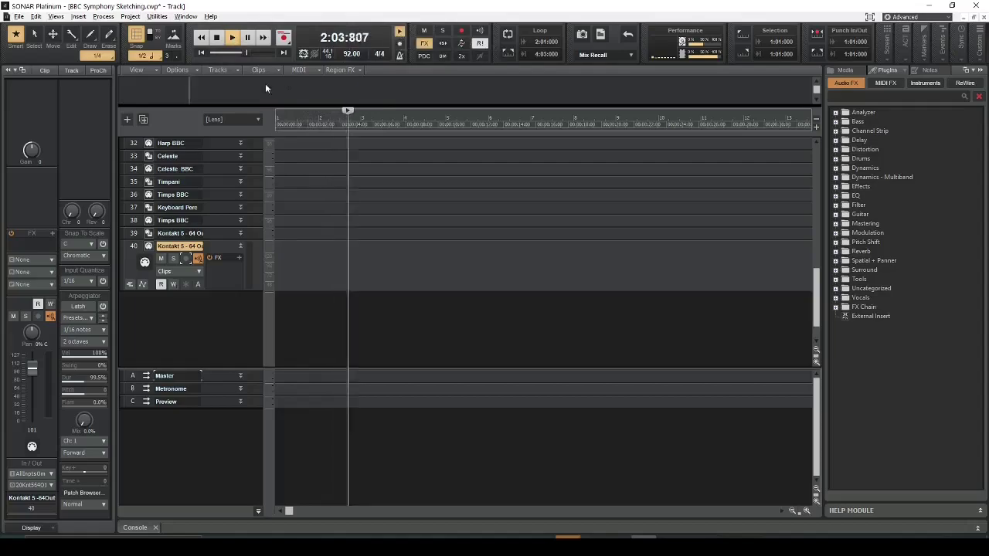
{"action": "left_click", "coordinate": [218, 39]}
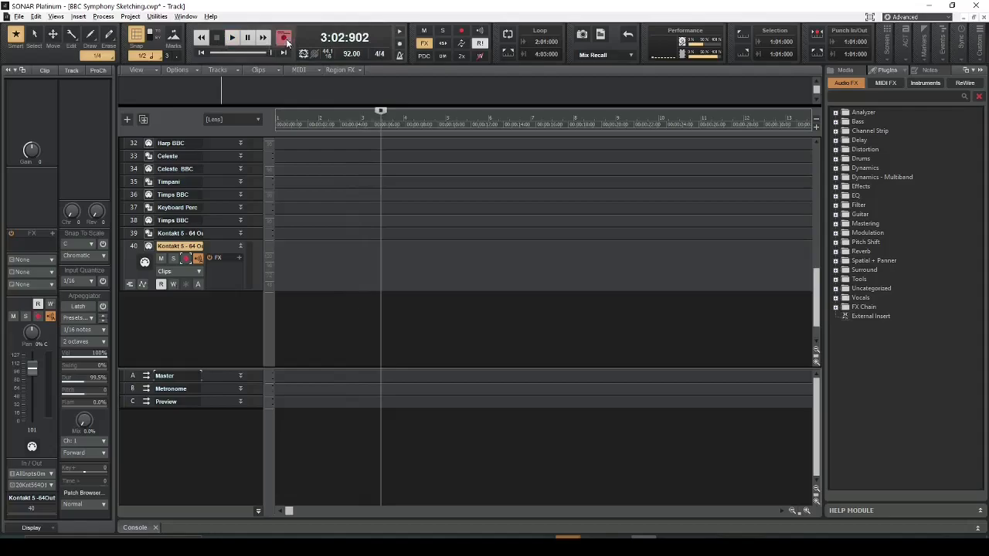
- Arm track 40, record a test pass with the metronome enabled for recording only, and return to the project start
{"action": "left_click", "coordinate": [186, 258]}
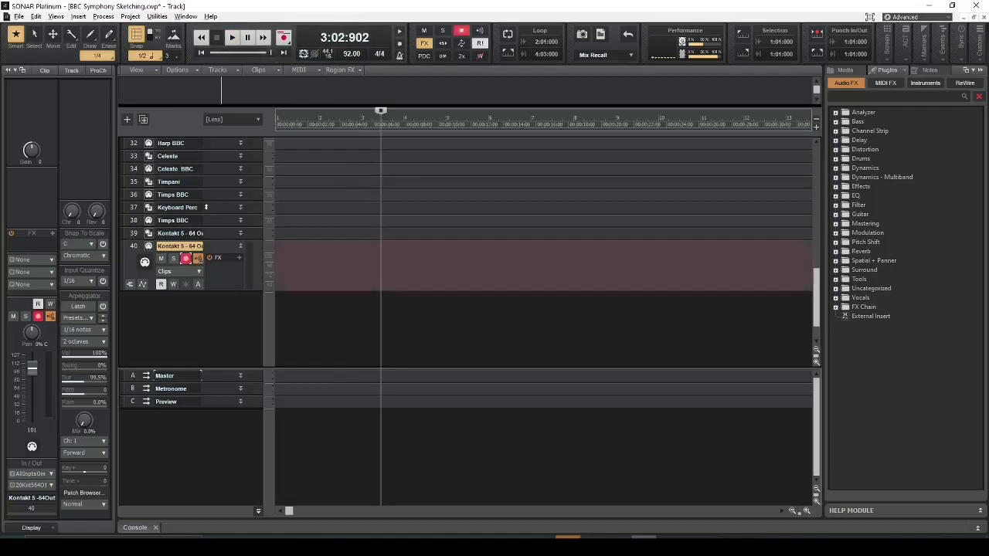
{"action": "left_click", "coordinate": [284, 37]}
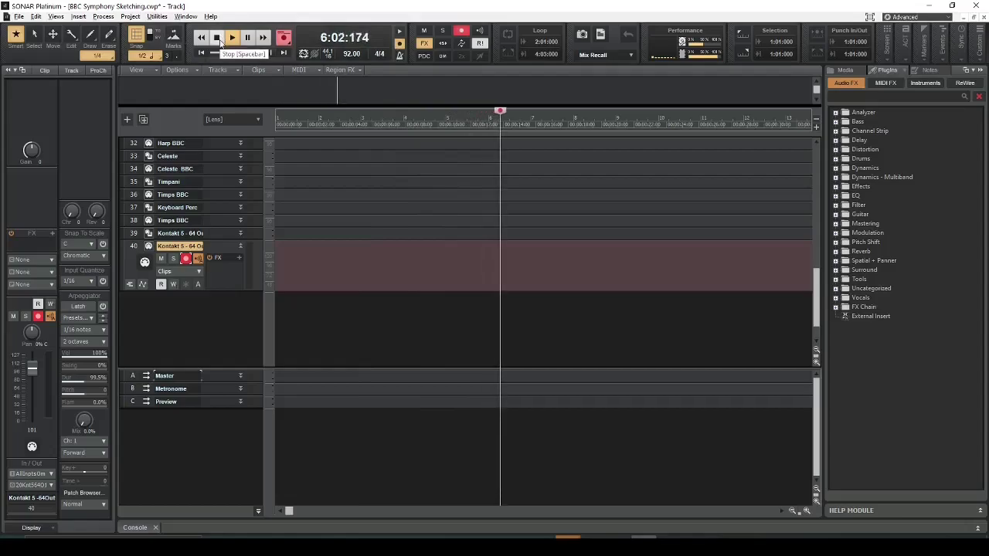
{"action": "left_click", "coordinate": [216, 42]}
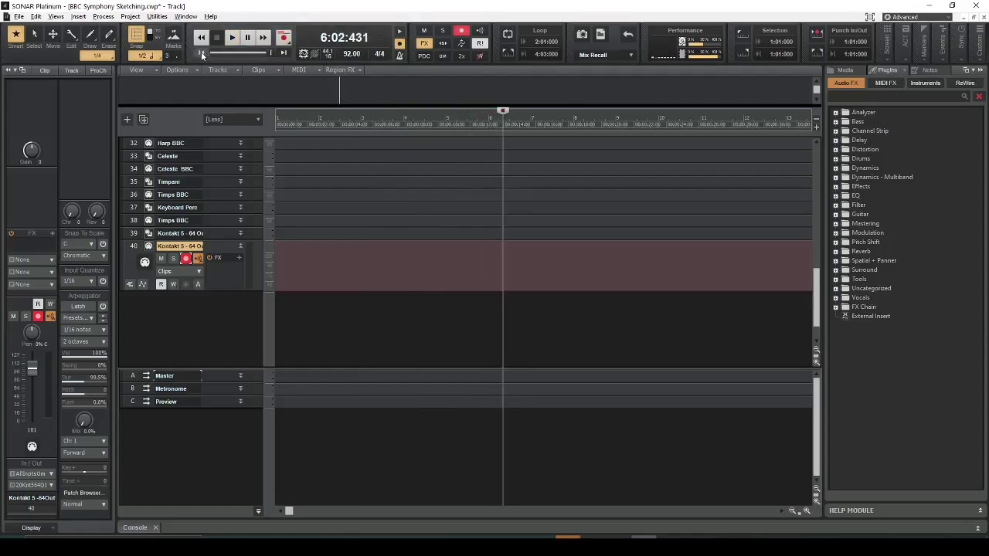
{"action": "left_click", "coordinate": [201, 52]}
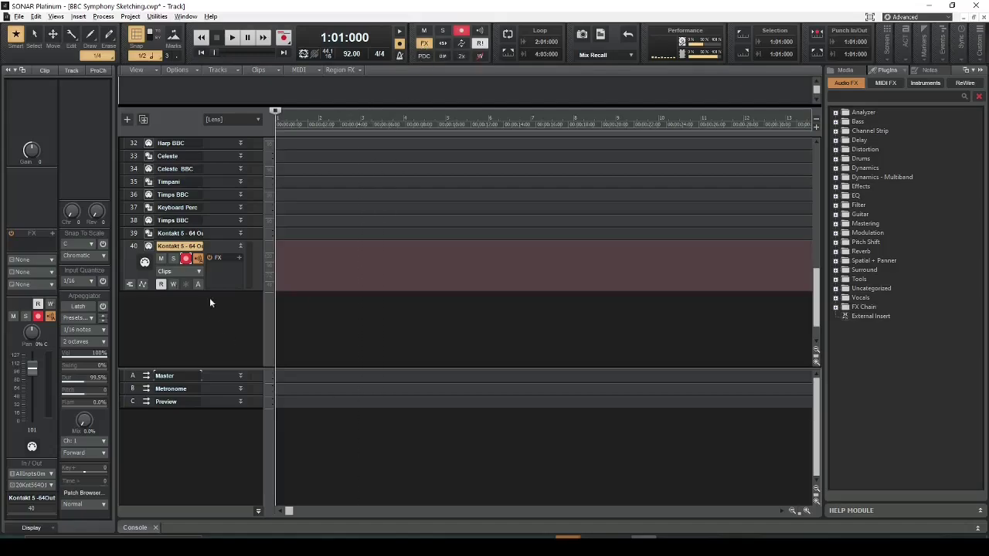
- Select the Violins 1 BBC track near the start of the track list
{"action": "scroll", "coordinate": [209, 297], "scroll_direction": "up", "scroll_amount": 9}
{"action": "scroll", "coordinate": [209, 247], "scroll_direction": "down", "scroll_amount": 10}
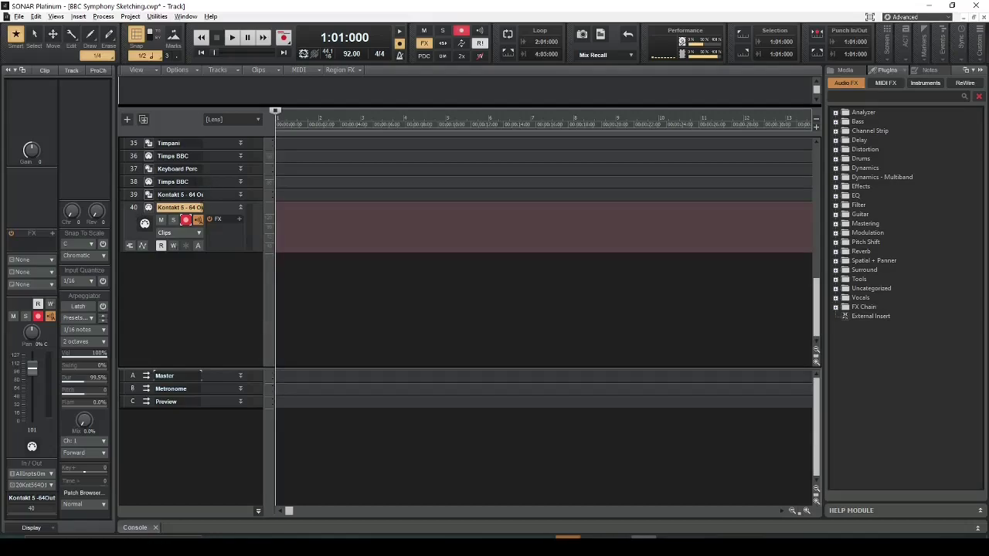
{"action": "key", "text": "ctrl+z"}
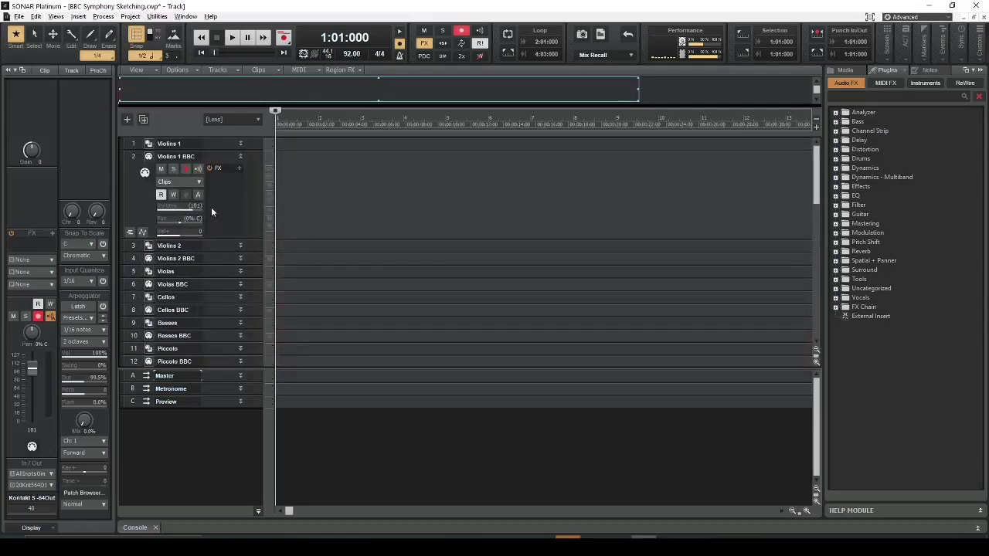
{"action": "left_click", "coordinate": [139, 196]}
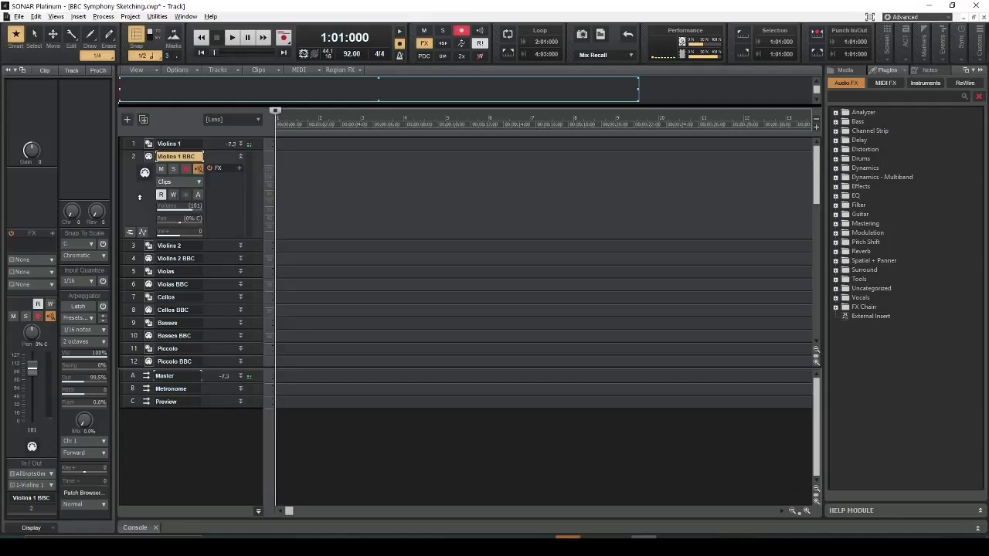
- Disarm Kontakt 5 track 40 and switch off the global FX bypass
{"action": "scroll", "coordinate": [363, 309], "scroll_direction": "down", "scroll_amount": 10}
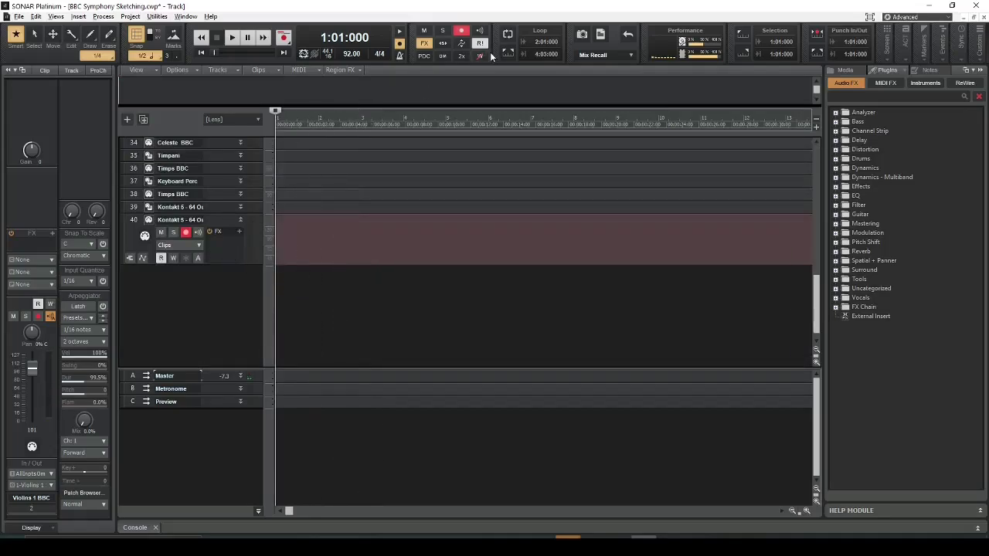
{"action": "left_click", "coordinate": [188, 232]}
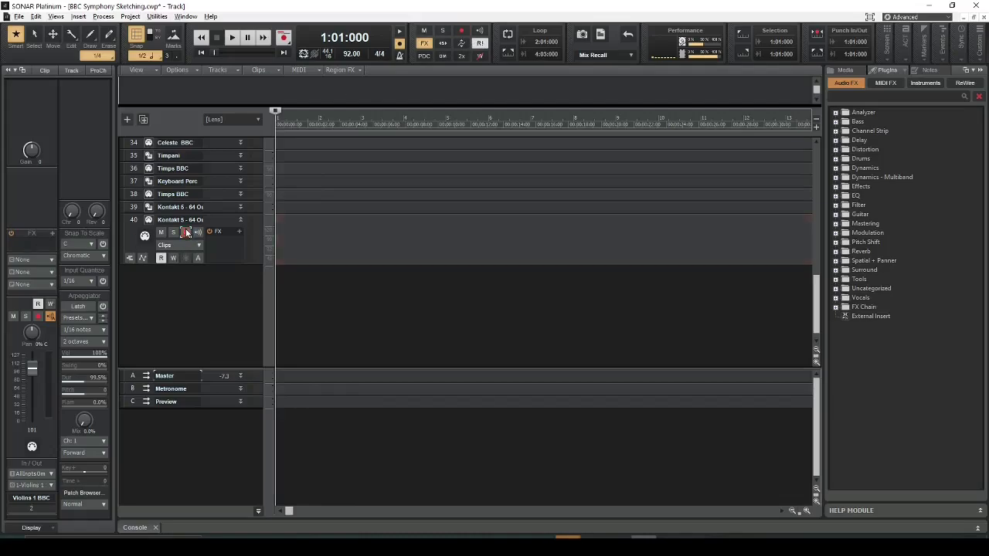
{"action": "left_click", "coordinate": [424, 47]}
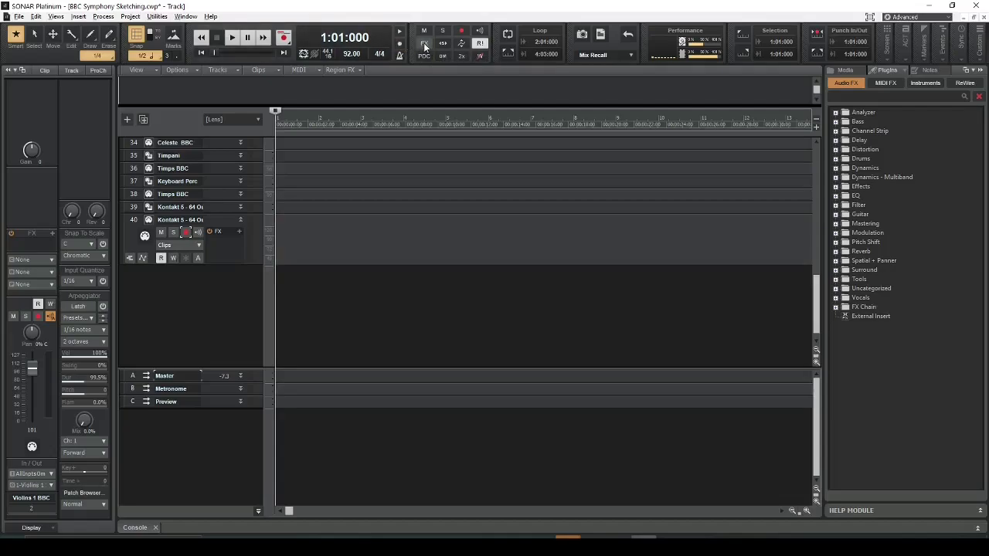
- Enable the metronome during playback, play a couple of measures from the project start, and stop
{"action": "left_click", "coordinate": [399, 32]}
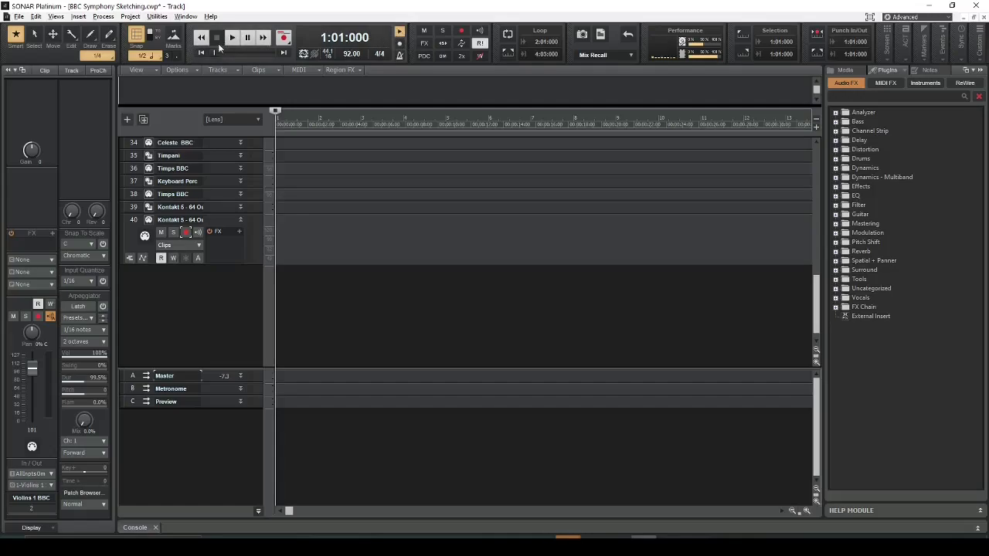
{"action": "left_click", "coordinate": [233, 41]}
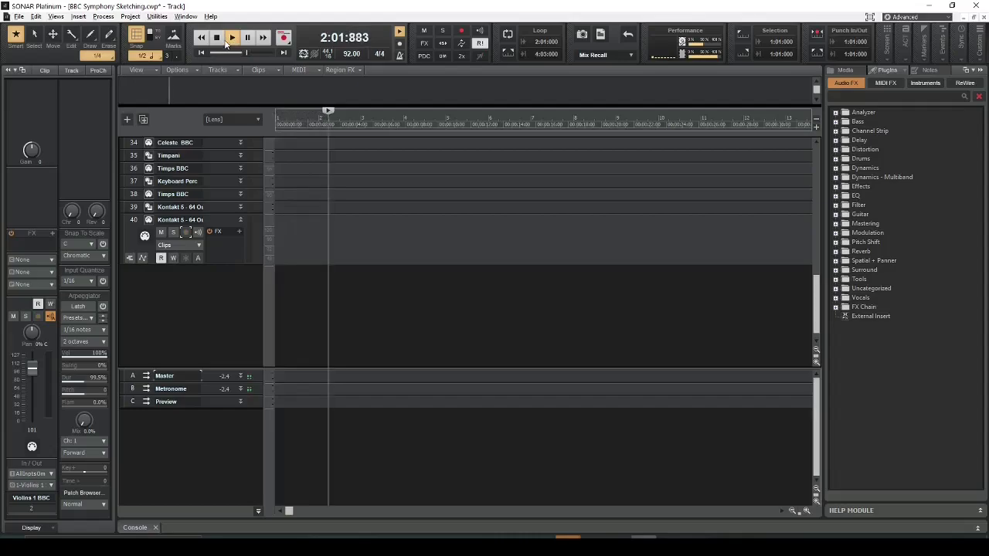
{"action": "left_click", "coordinate": [229, 40]}
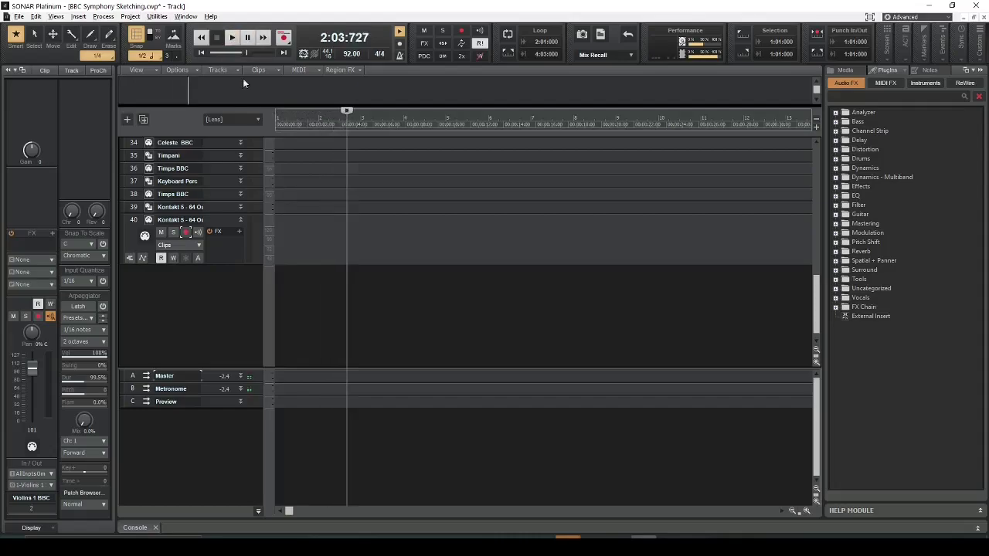
- Arm track 40, record test passes with the recording metronome switched on and off, and disarm the track
{"action": "left_click", "coordinate": [185, 232]}
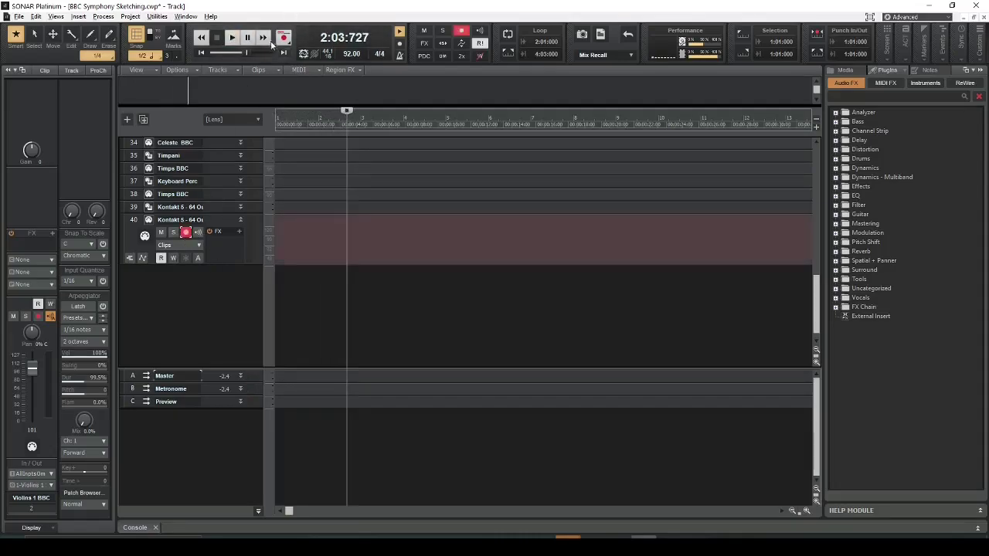
{"action": "left_click", "coordinate": [201, 38]}
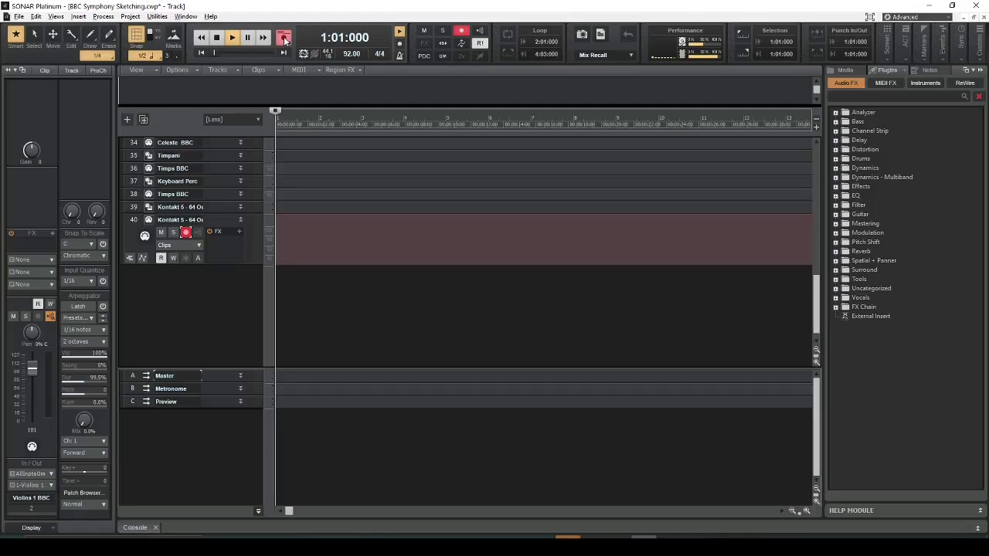
{"action": "left_click", "coordinate": [285, 40]}
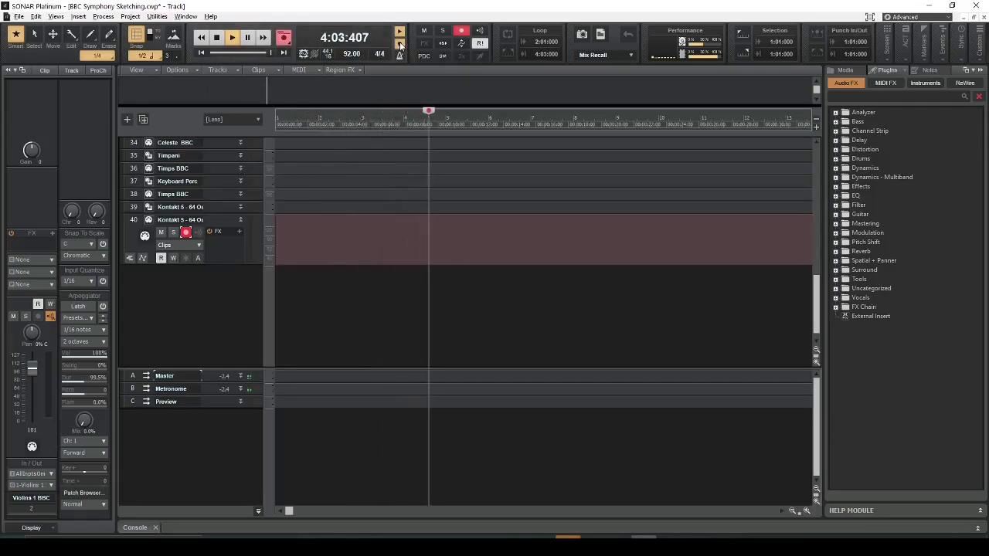
{"action": "left_click", "coordinate": [216, 37]}
{"action": "left_click", "coordinate": [284, 38]}
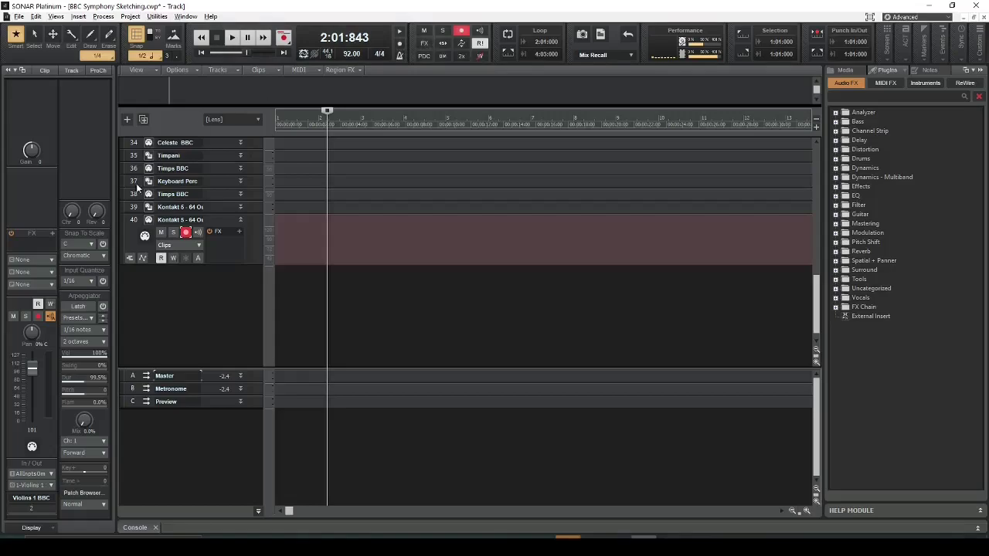
{"action": "left_click", "coordinate": [185, 232]}
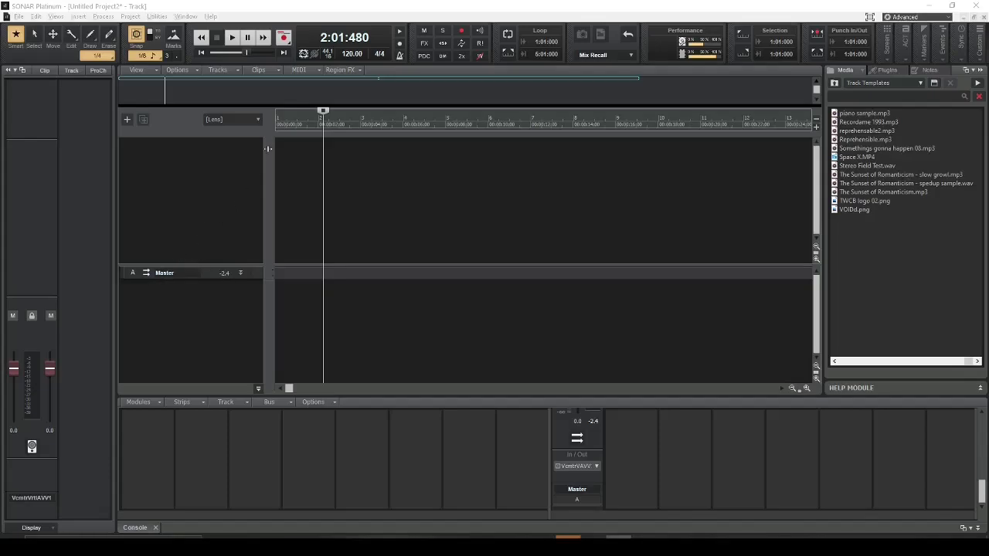
- Play the empty untitled project from its start and enable the metronome during playback
{"action": "left_click", "coordinate": [202, 54]}
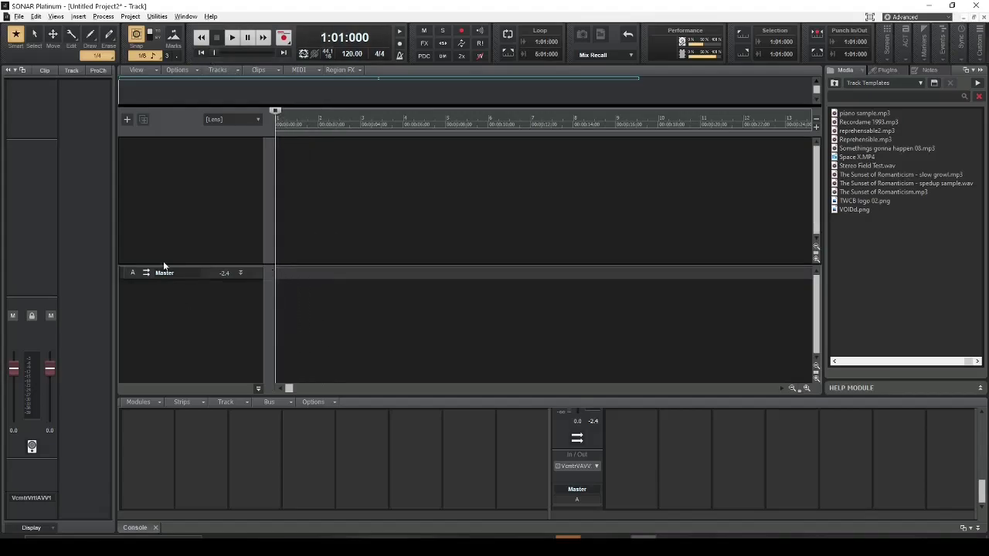
{"action": "left_click", "coordinate": [233, 38]}
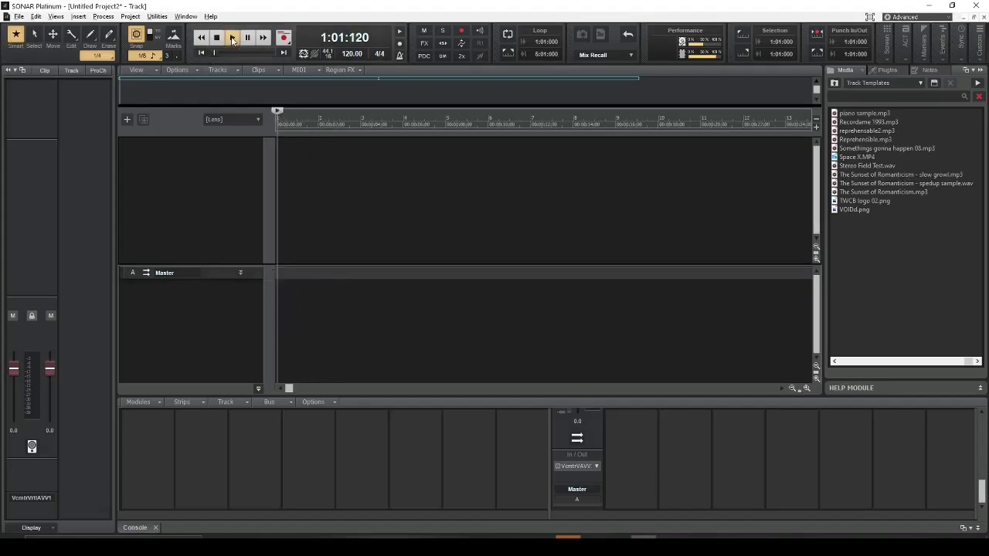
{"action": "left_click", "coordinate": [400, 34]}
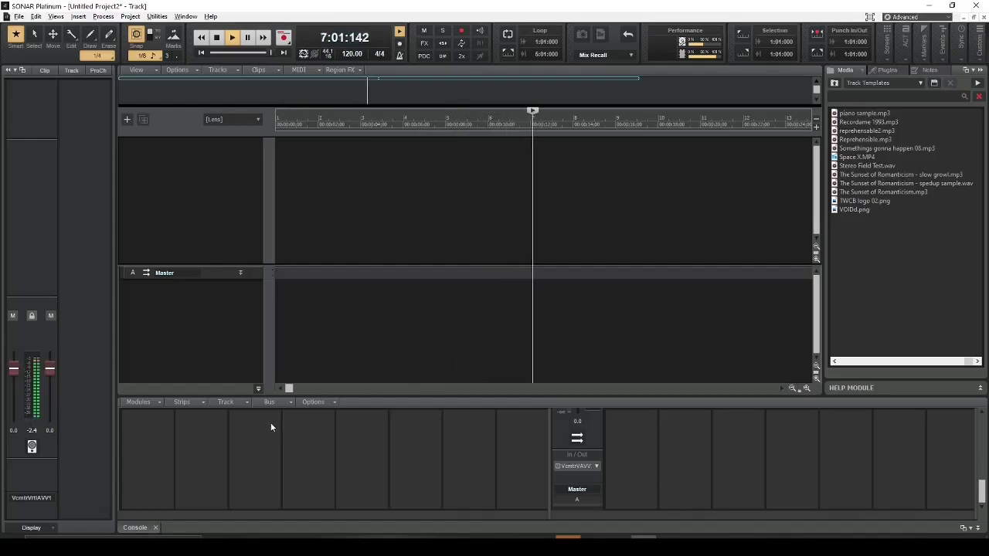
- Stop the playback and return to the start of the project
{"action": "left_click", "coordinate": [218, 39]}
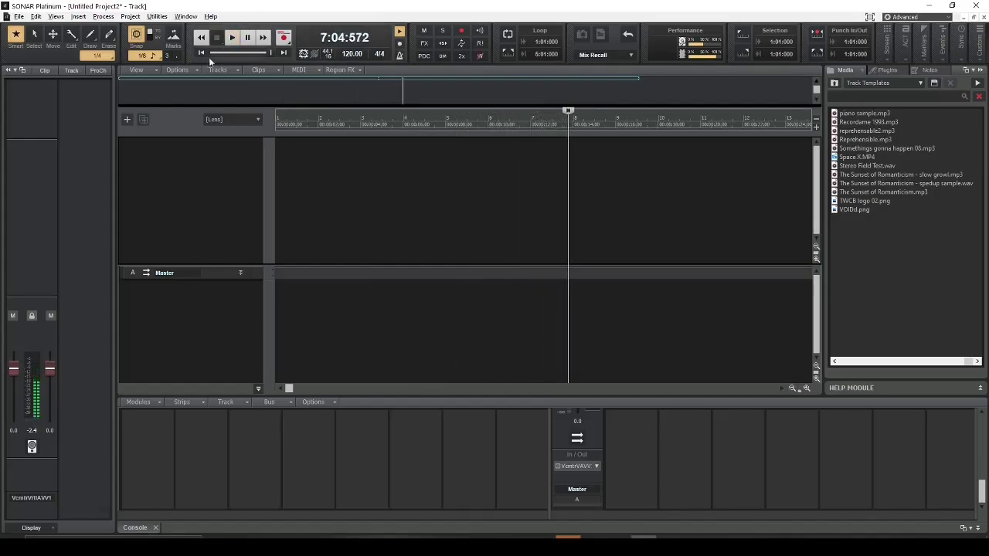
{"action": "left_click", "coordinate": [202, 51]}
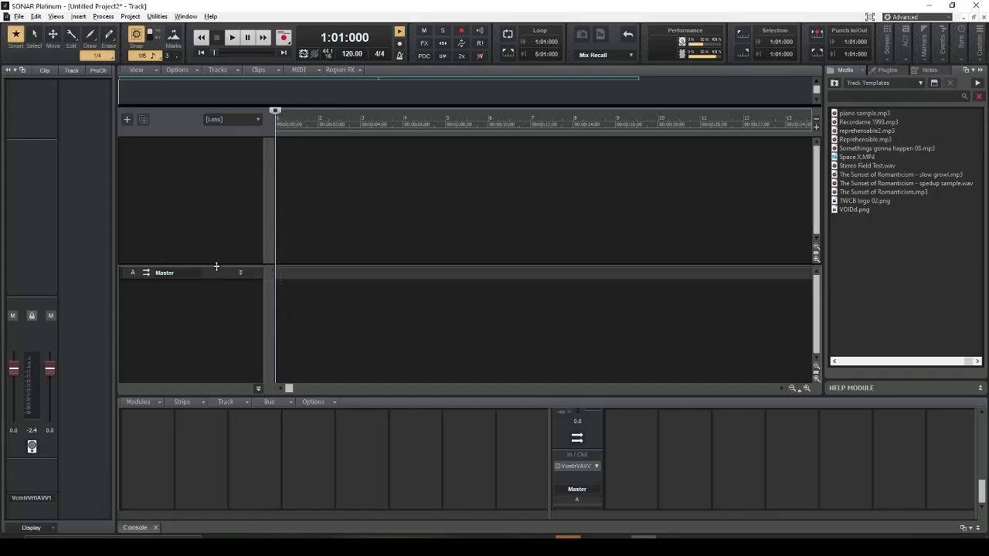
- Insert a stereo bus below the Master bus and expand its strip
{"action": "left_click_drag", "start_coordinate": [216, 266], "coordinate": [213, 221]}
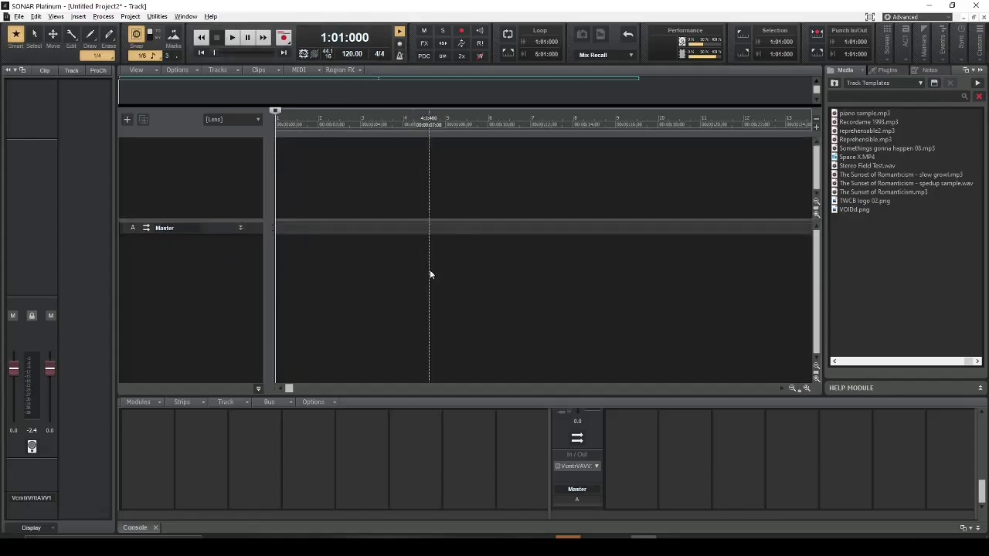
{"action": "left_click_drag", "start_coordinate": [183, 219], "coordinate": [195, 255]}
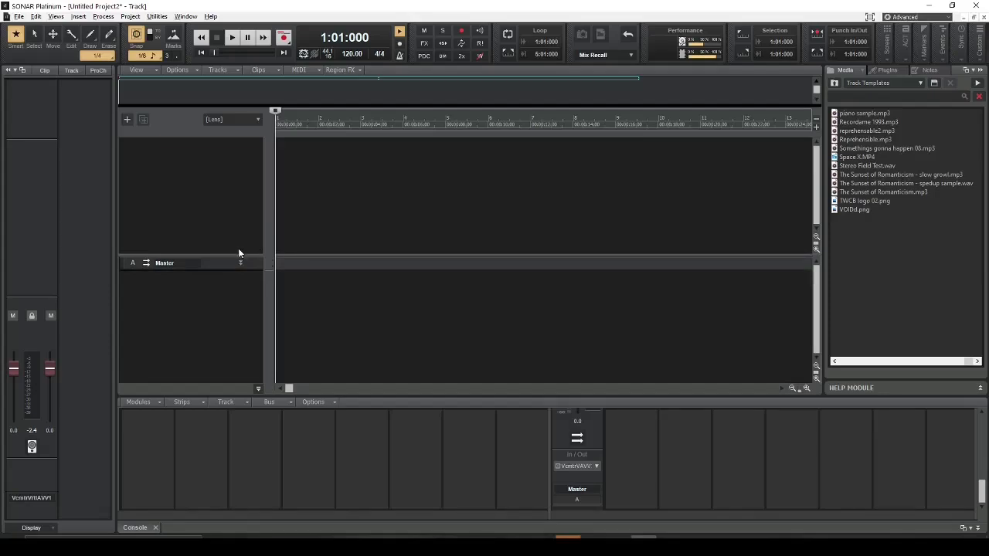
{"action": "right_click", "coordinate": [163, 295]}
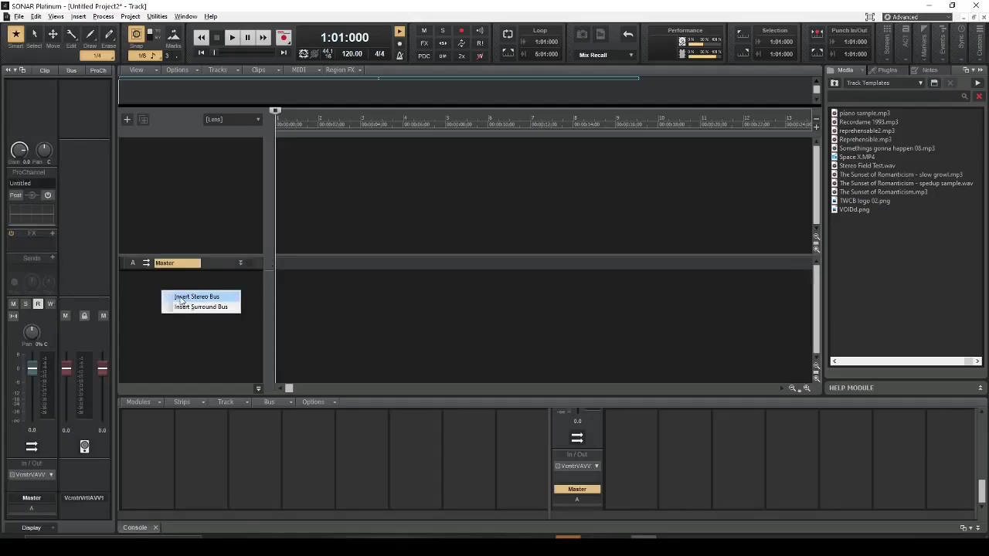
{"action": "left_click", "coordinate": [196, 296]}
{"action": "left_click", "coordinate": [240, 276]}
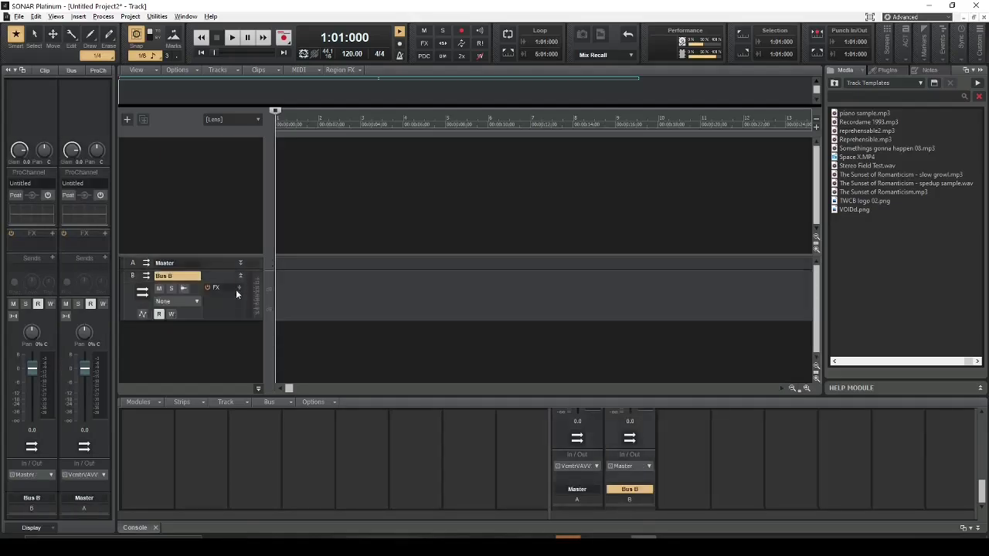
- Enlarge the bus area and the Bus B strip to show all its controls, and check the available output destinations
{"action": "left_click_drag", "start_coordinate": [236, 320], "coordinate": [233, 258]}
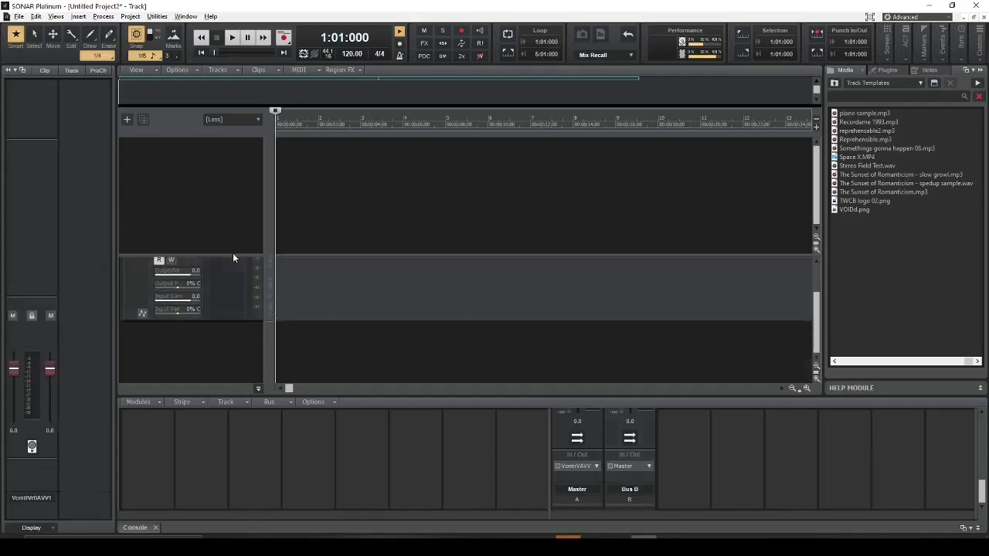
{"action": "left_click_drag", "start_coordinate": [379, 395], "coordinate": [367, 471]}
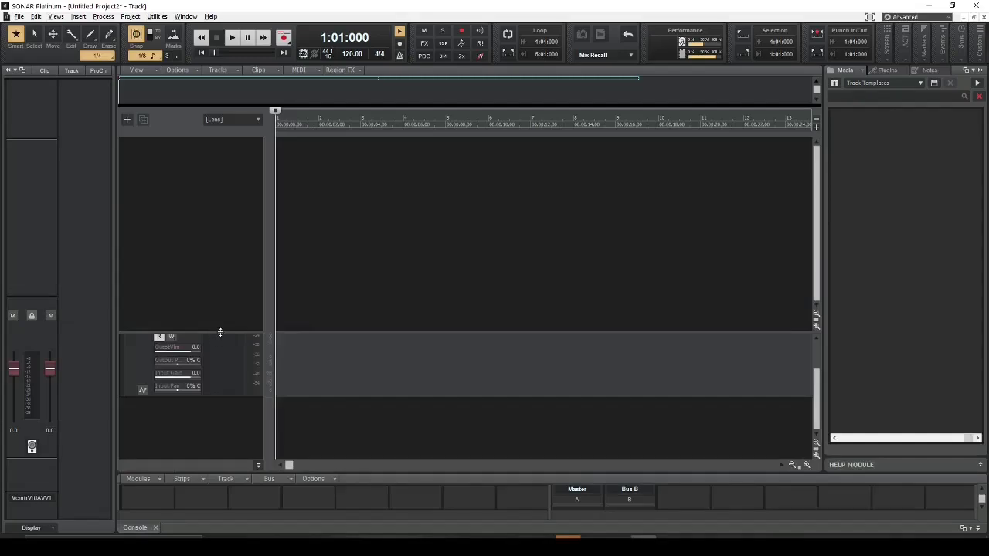
{"action": "left_click_drag", "start_coordinate": [219, 333], "coordinate": [236, 221]}
{"action": "left_click_drag", "start_coordinate": [242, 285], "coordinate": [241, 444]}
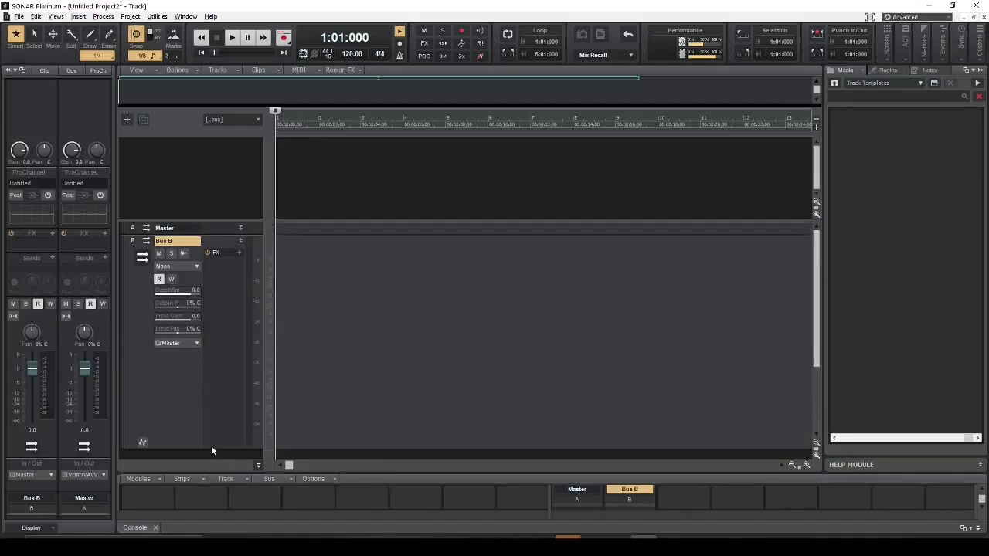
{"action": "left_click_drag", "start_coordinate": [210, 445], "coordinate": [204, 359]}
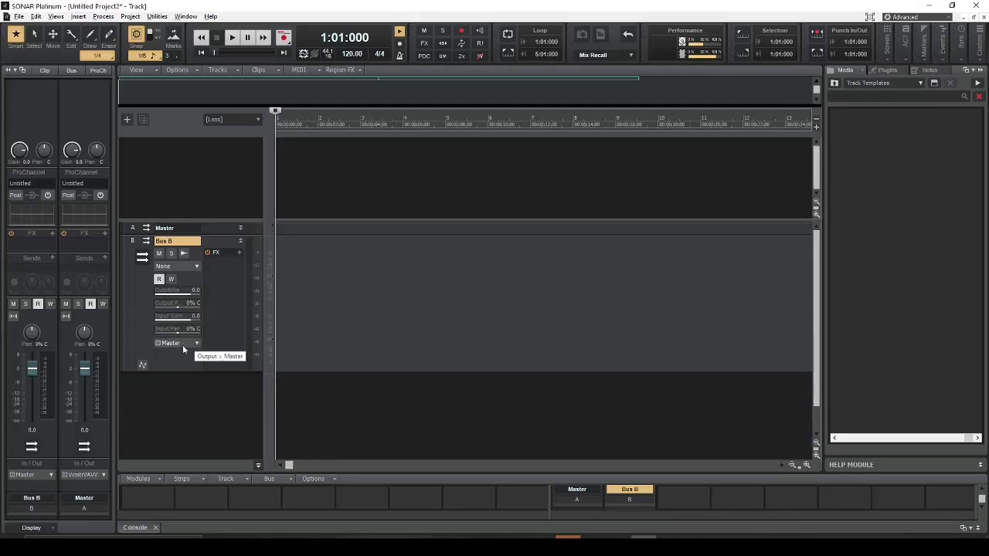
{"action": "left_click", "coordinate": [197, 345]}
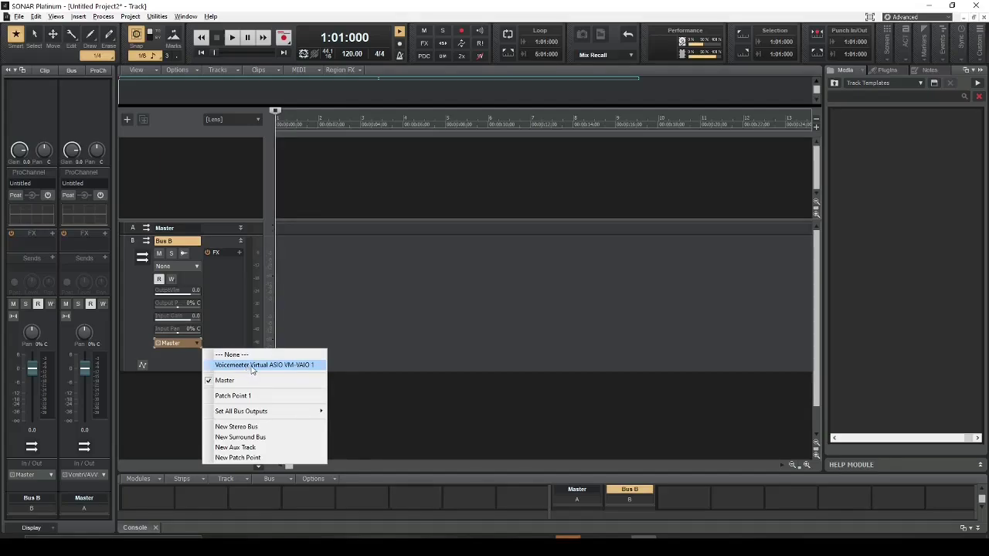
{"action": "left_click", "coordinate": [188, 367]}
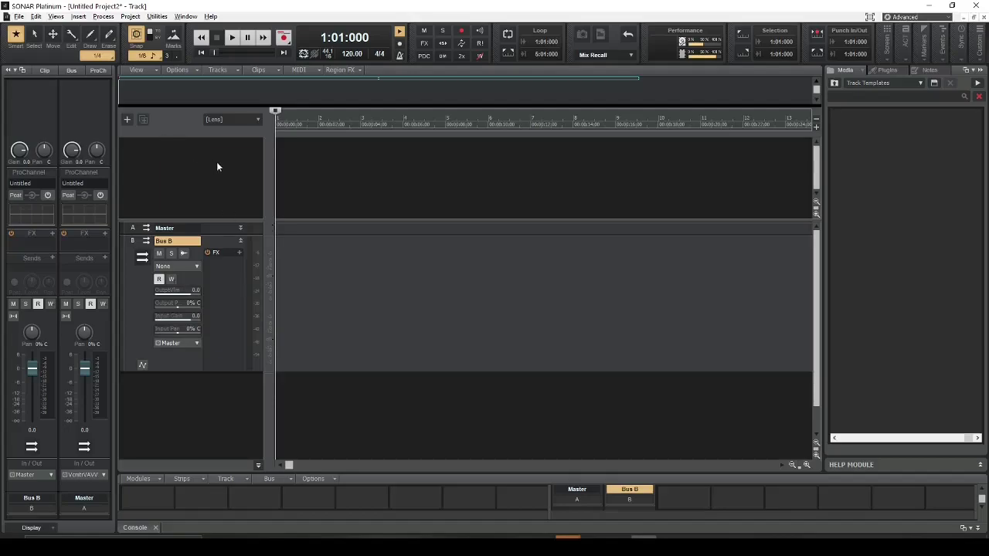
- Rename Bus B as Metro
{"action": "double_click", "coordinate": [186, 240]}
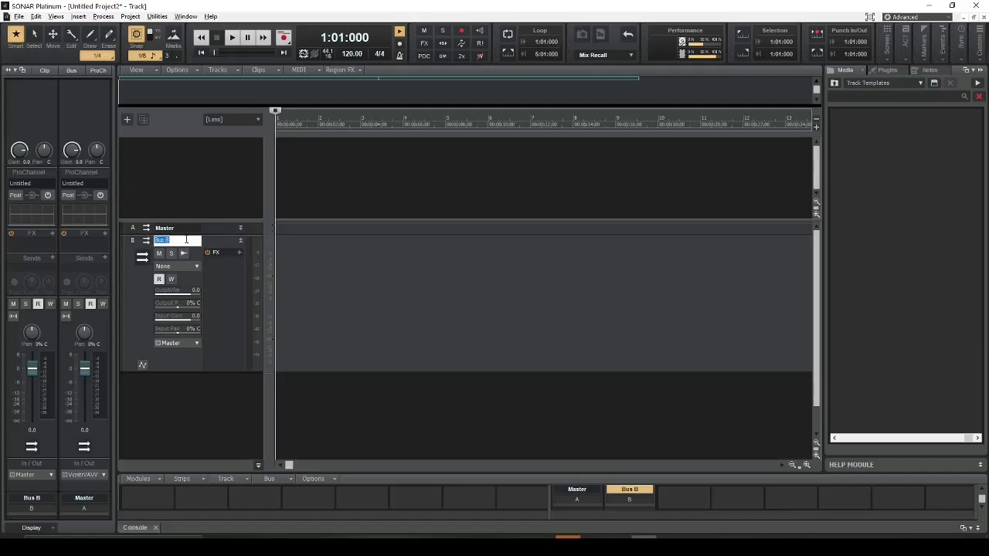
{"action": "type", "text": "Msste"}
{"action": "key", "text": "Return"}
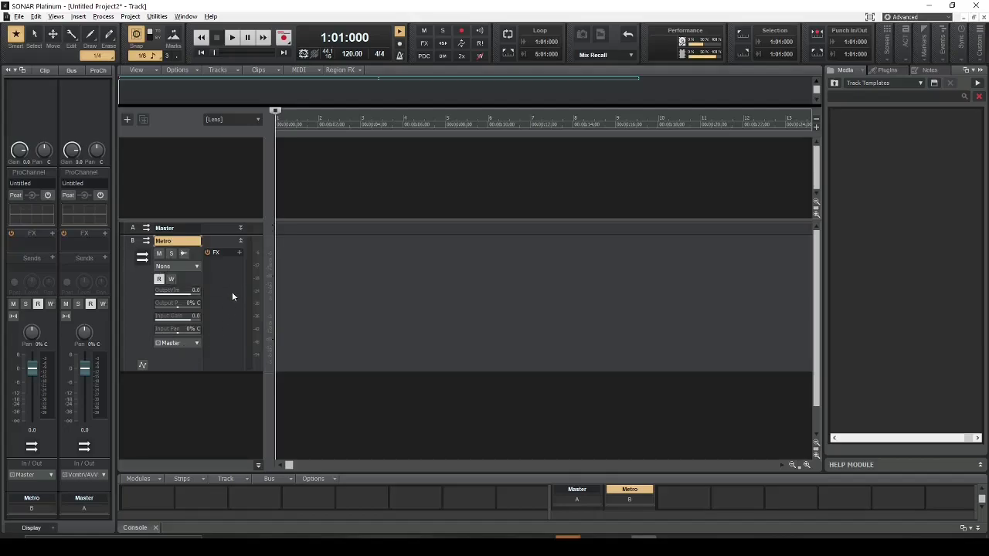
- Play the first measure to listen to the metronome, stop, and return to the project start
{"action": "left_click", "coordinate": [231, 41]}
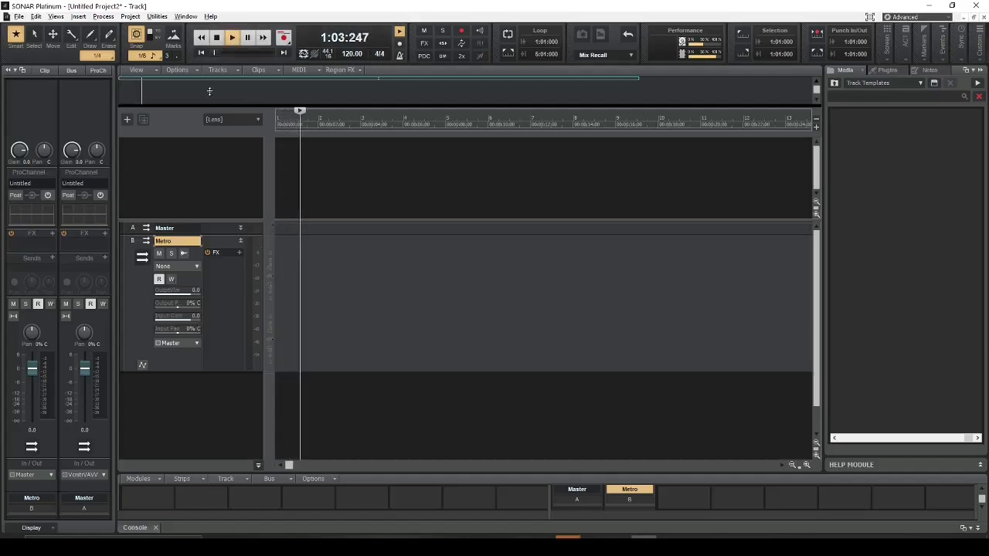
{"action": "left_click", "coordinate": [216, 42]}
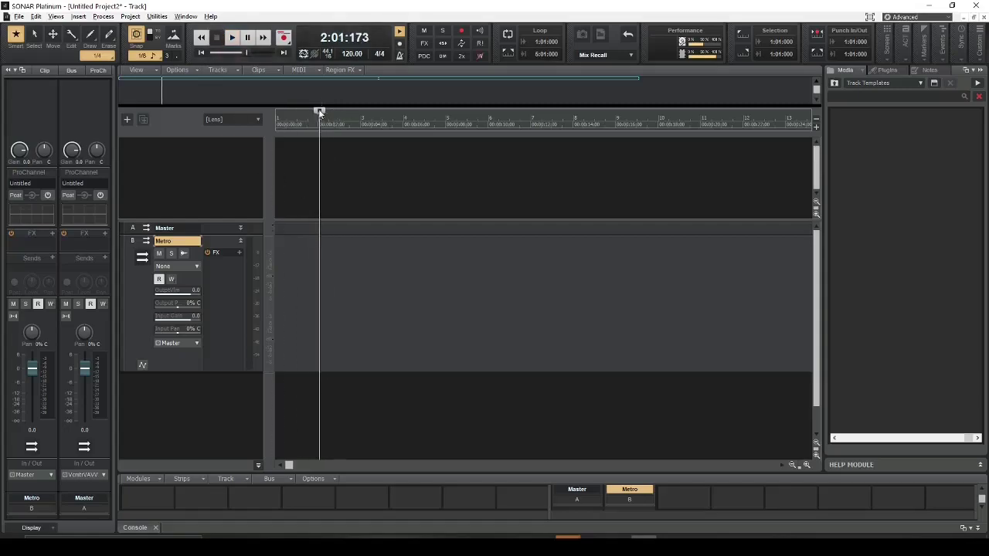
{"action": "left_click_drag", "start_coordinate": [318, 112], "coordinate": [275, 114]}
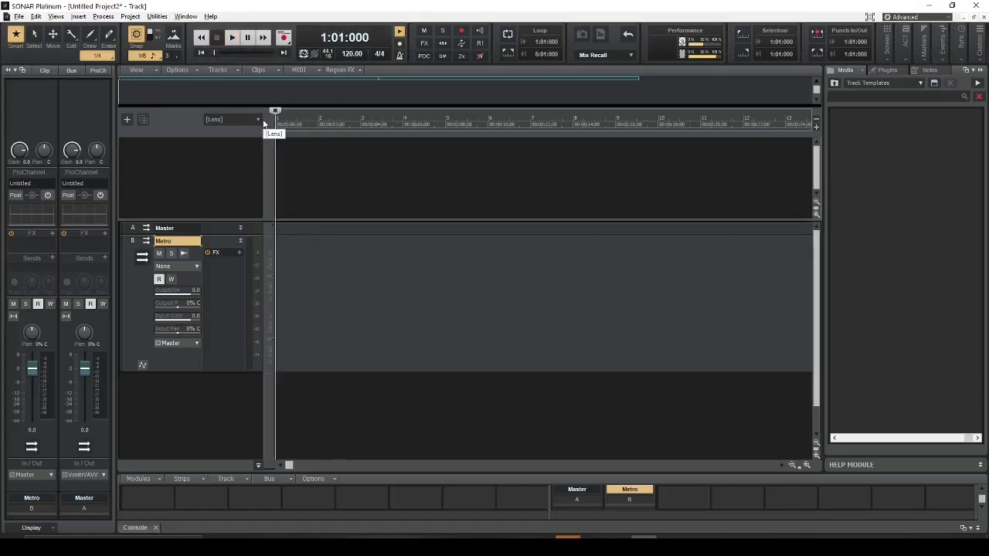
- Set the audio metronome's first beat to Woodblock Hi and other beats to Woodblock Low, and audition the sounds in a short playback
{"action": "key", "text": "p"}
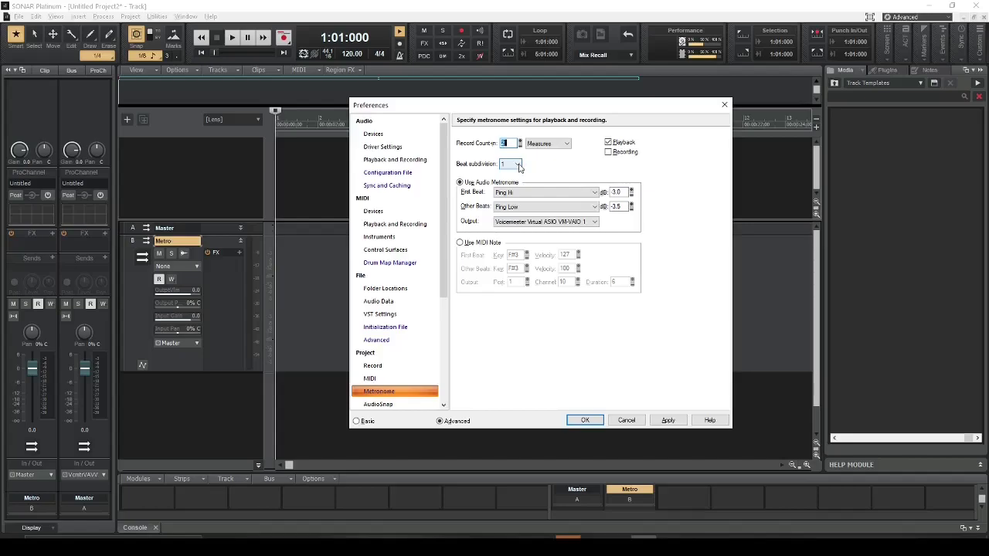
{"action": "left_click", "coordinate": [595, 193]}
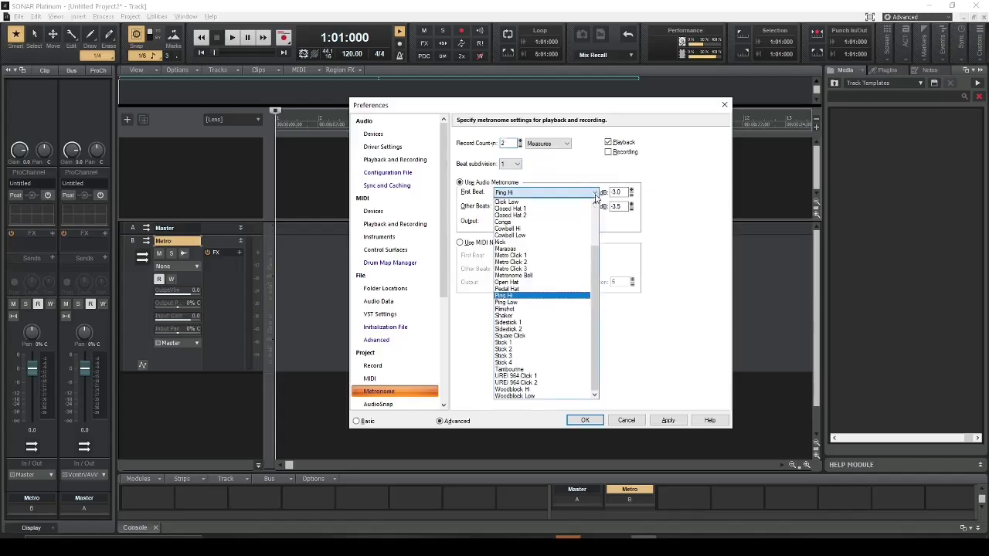
{"action": "left_click", "coordinate": [666, 190]}
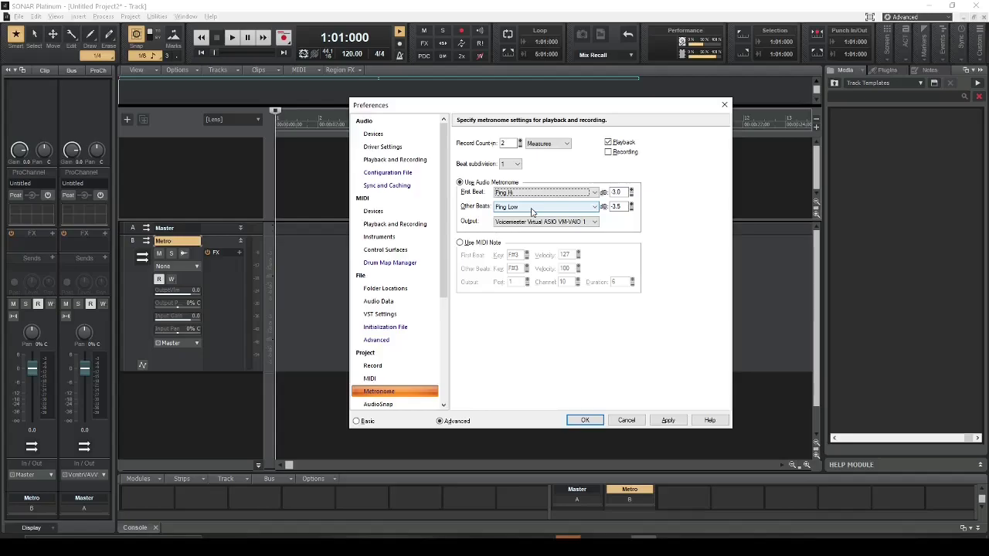
{"action": "left_click", "coordinate": [595, 193]}
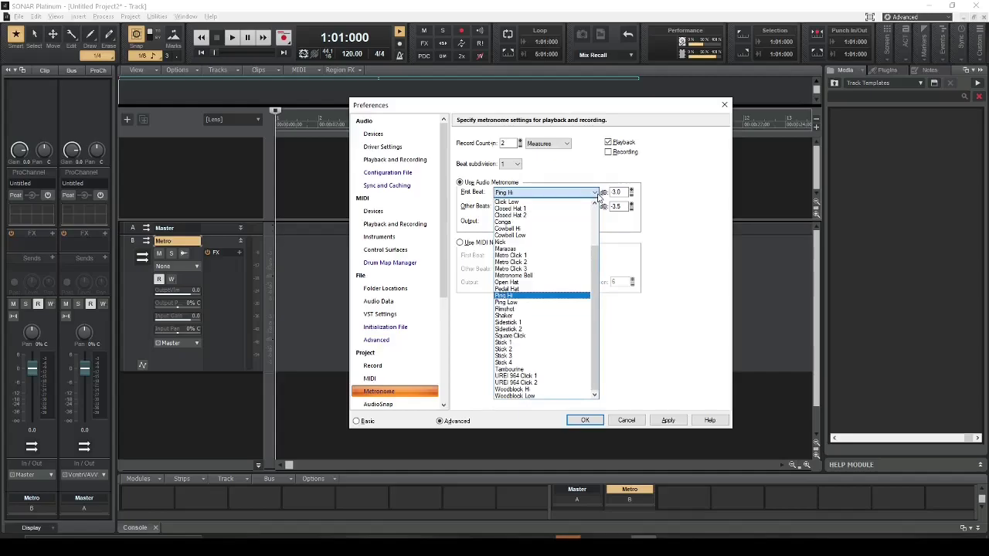
{"action": "left_click", "coordinate": [548, 391]}
{"action": "left_click", "coordinate": [595, 207]}
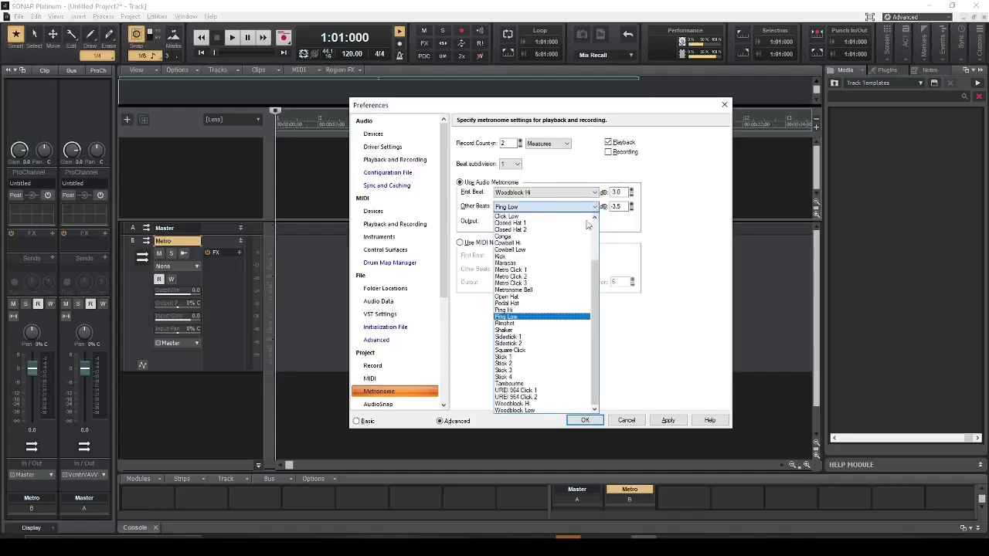
{"action": "left_click", "coordinate": [531, 411]}
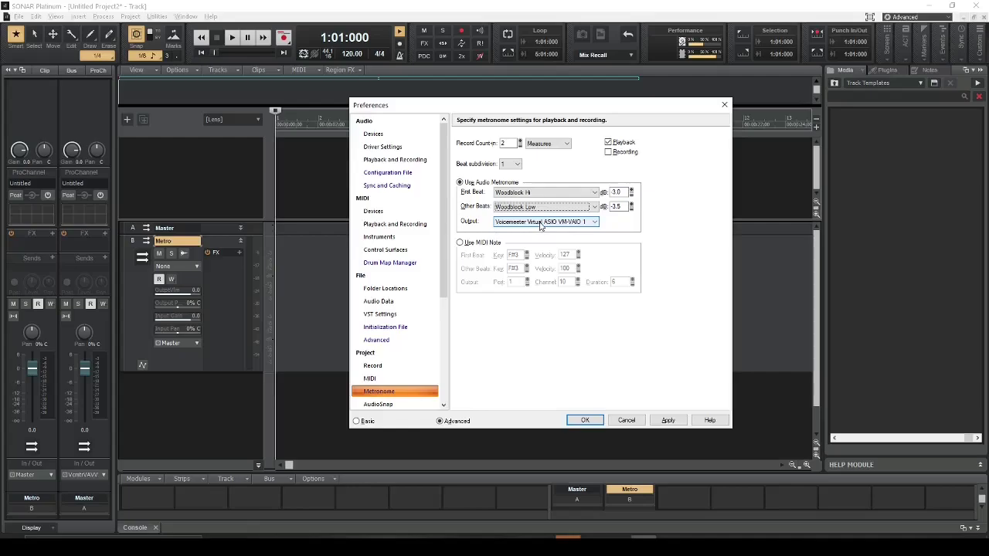
{"action": "left_click", "coordinate": [668, 420]}
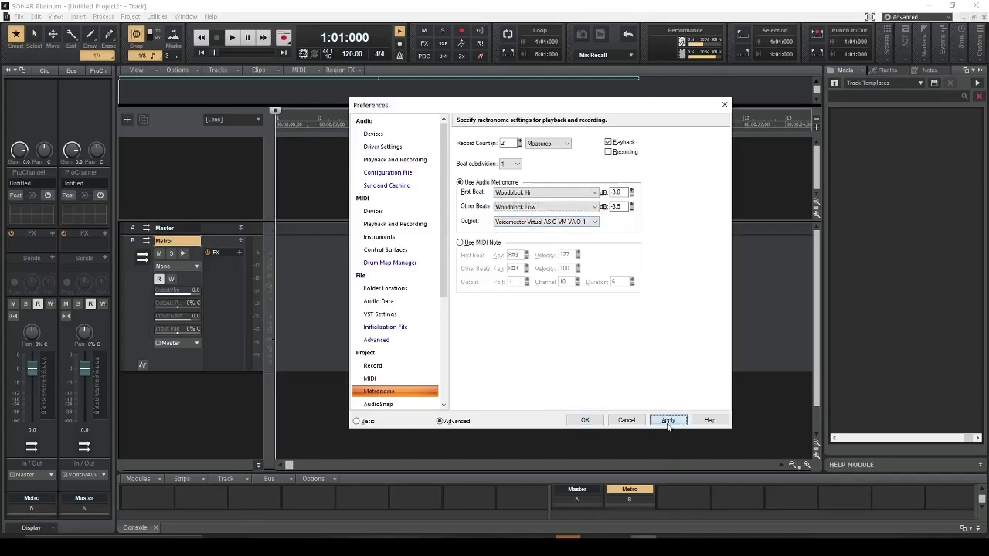
{"action": "left_click", "coordinate": [585, 420]}
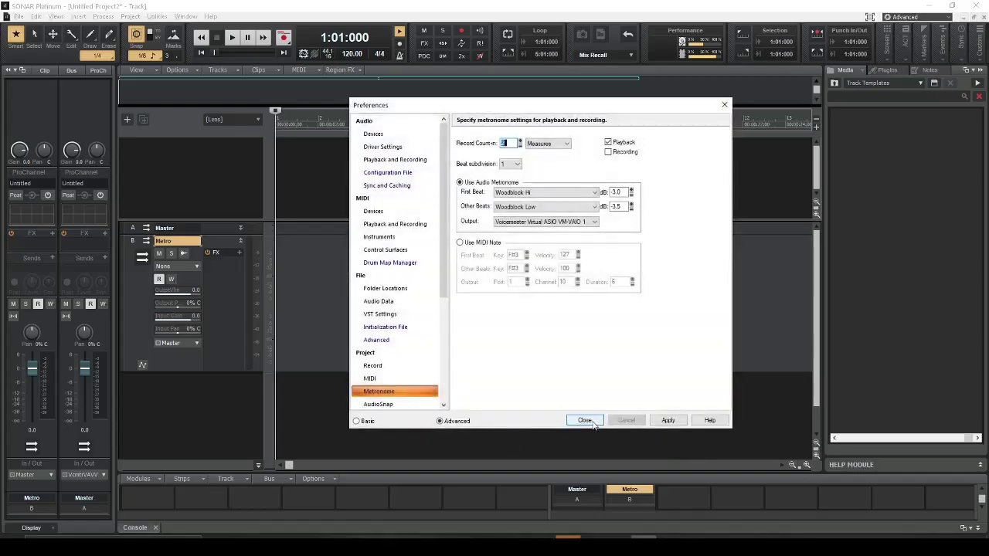
{"action": "left_click", "coordinate": [232, 38]}
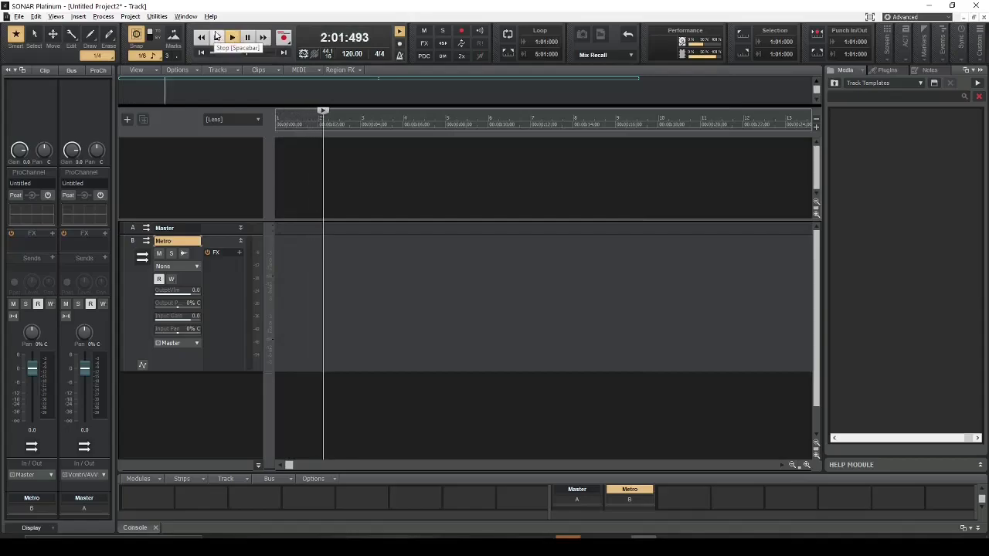
{"action": "key", "text": "space"}
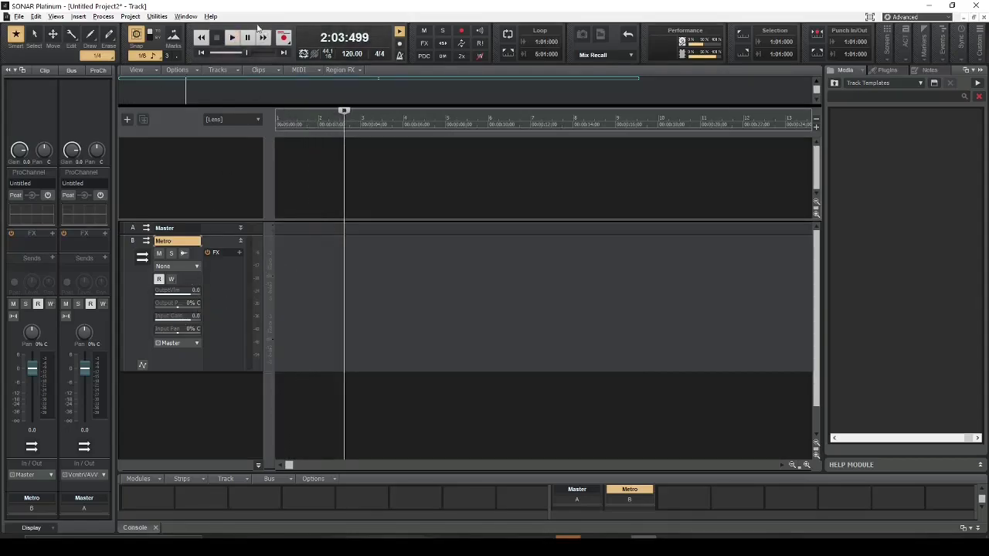
- Route the audio metronome's output to the Metro bus and apply the setting
{"action": "key", "text": "p"}
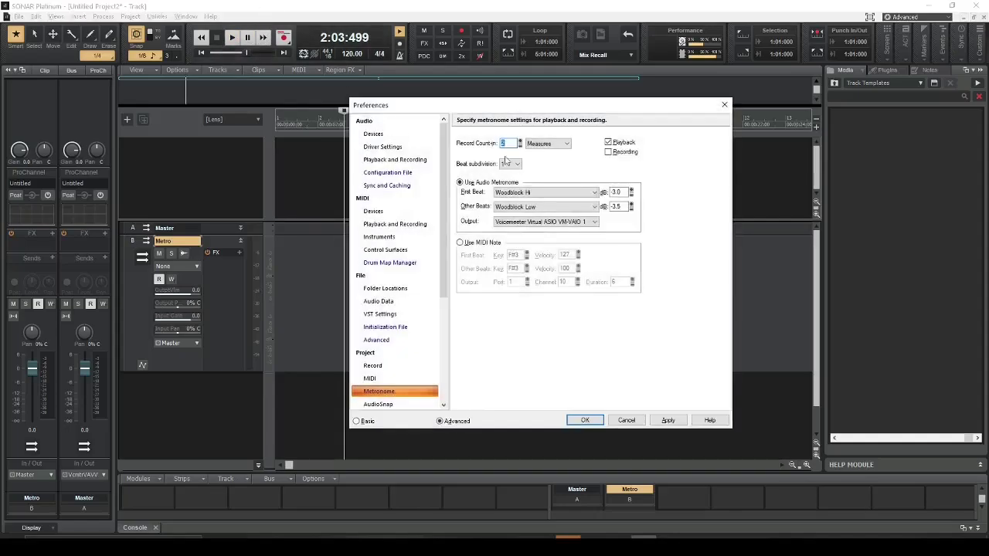
{"action": "left_click", "coordinate": [594, 222]}
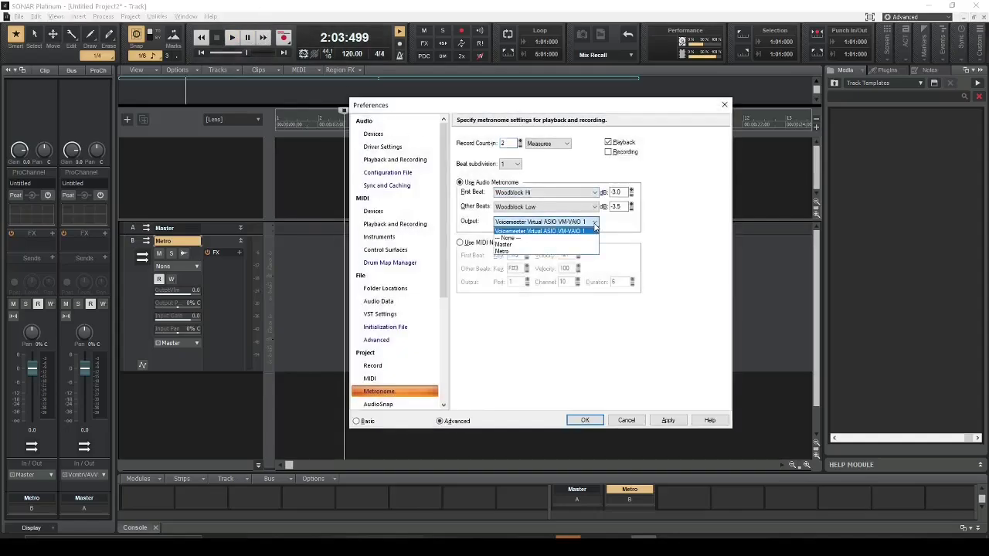
{"action": "left_click", "coordinate": [568, 251]}
{"action": "left_click", "coordinate": [668, 419]}
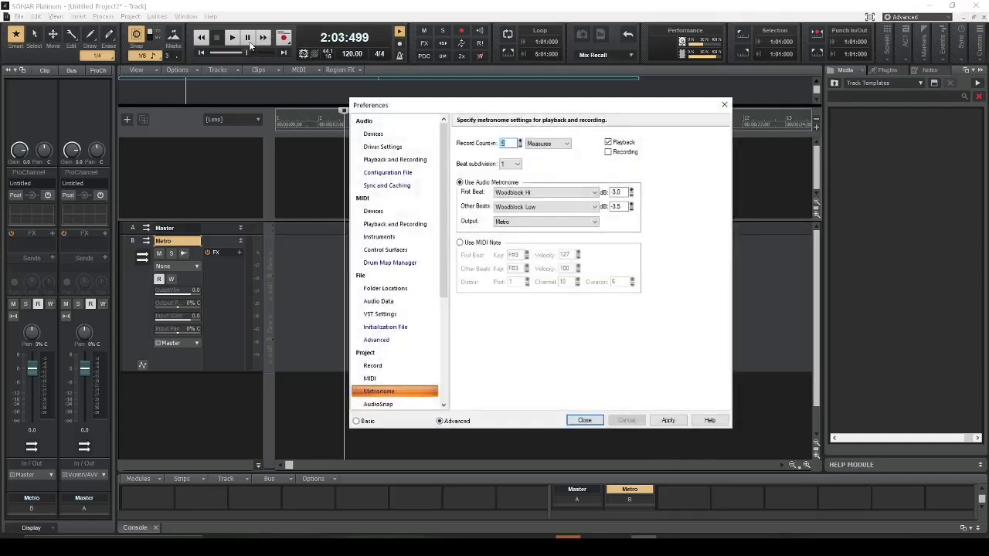
{"action": "left_click", "coordinate": [584, 420]}
- Play the project with the Master and Metro bus strips expanded to check their meters, and return to the project start
{"action": "left_click", "coordinate": [231, 37]}
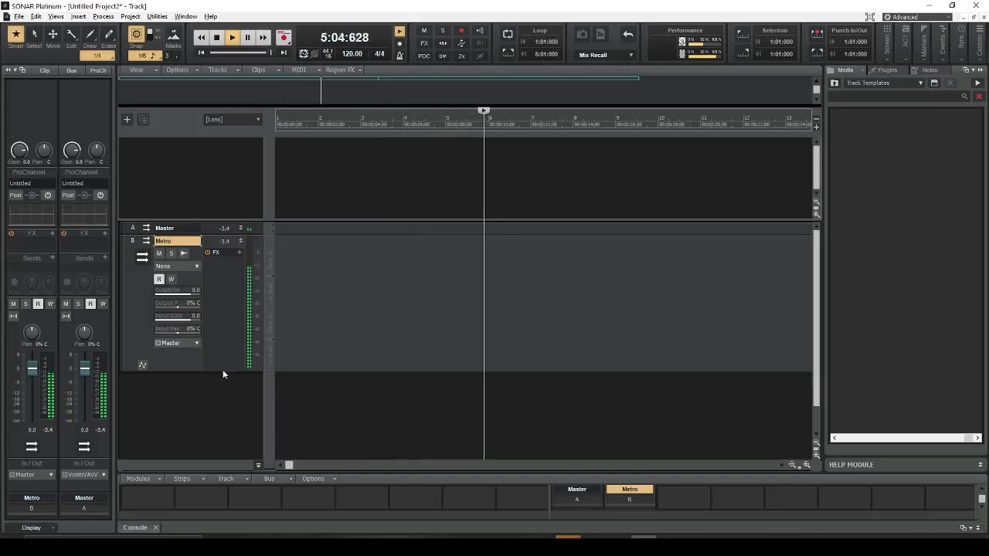
{"action": "left_click_drag", "start_coordinate": [221, 371], "coordinate": [235, 329]}
{"action": "left_click_drag", "start_coordinate": [236, 234], "coordinate": [258, 317]}
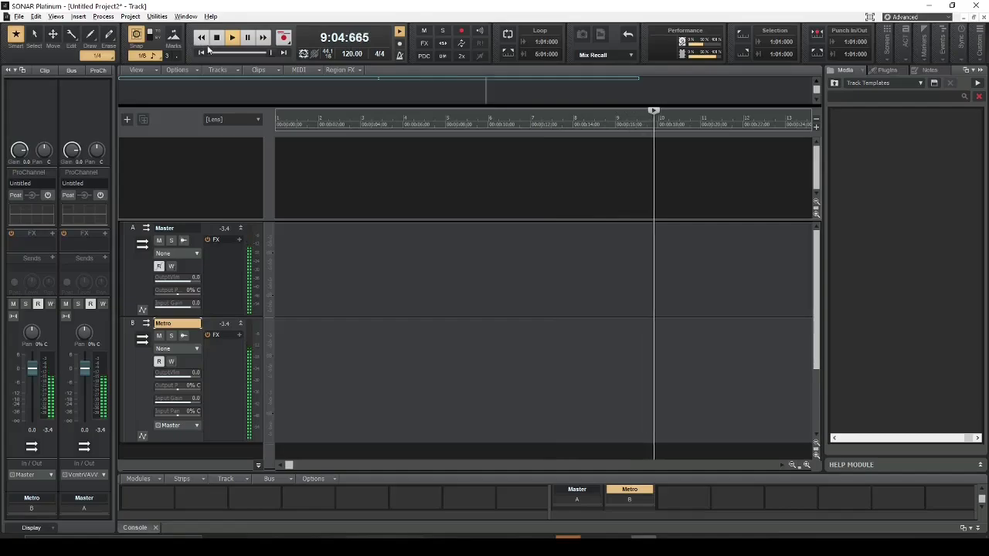
{"action": "left_click", "coordinate": [216, 37]}
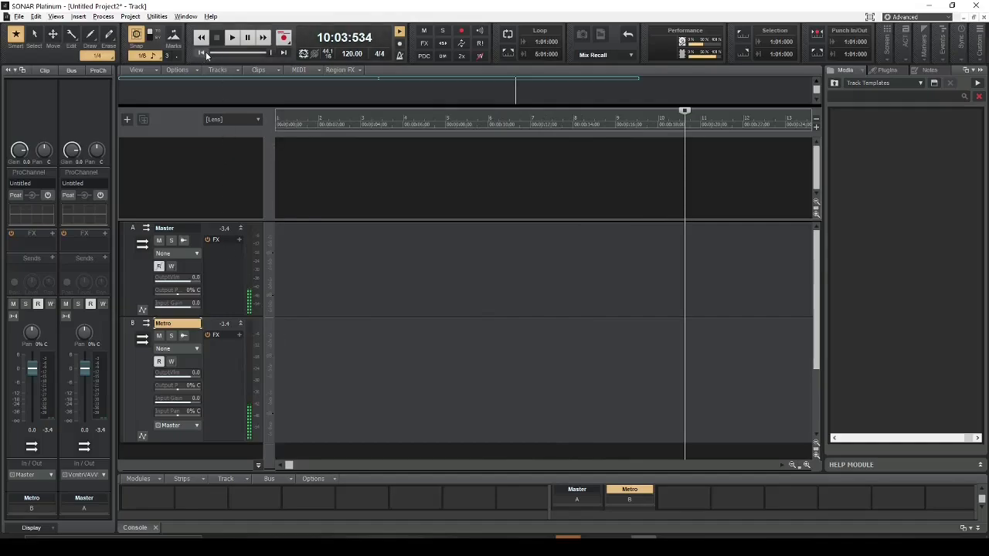
{"action": "left_click", "coordinate": [206, 53]}
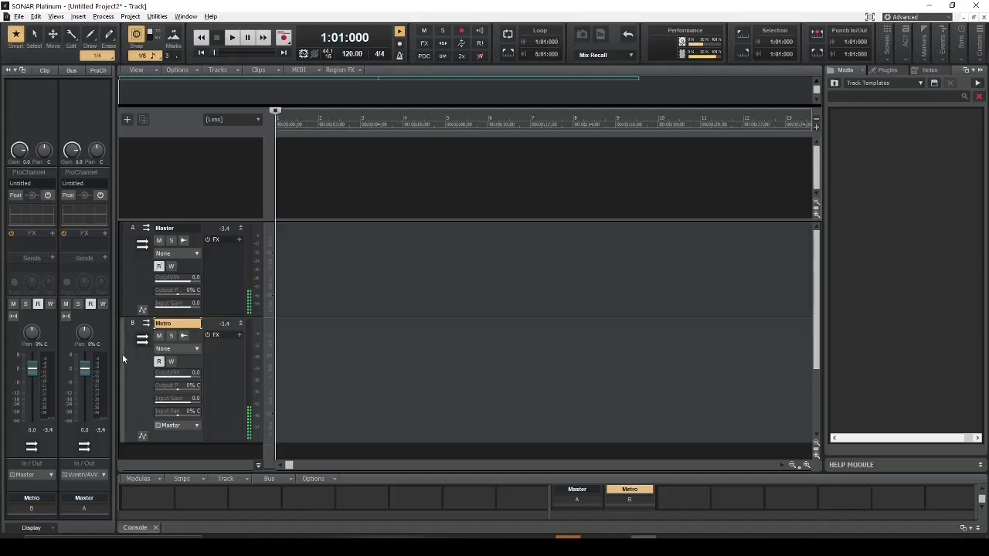
- Insert an audio track named Click Track and enlarge its strip until the input and output selectors show
{"action": "right_click", "coordinate": [175, 161]}
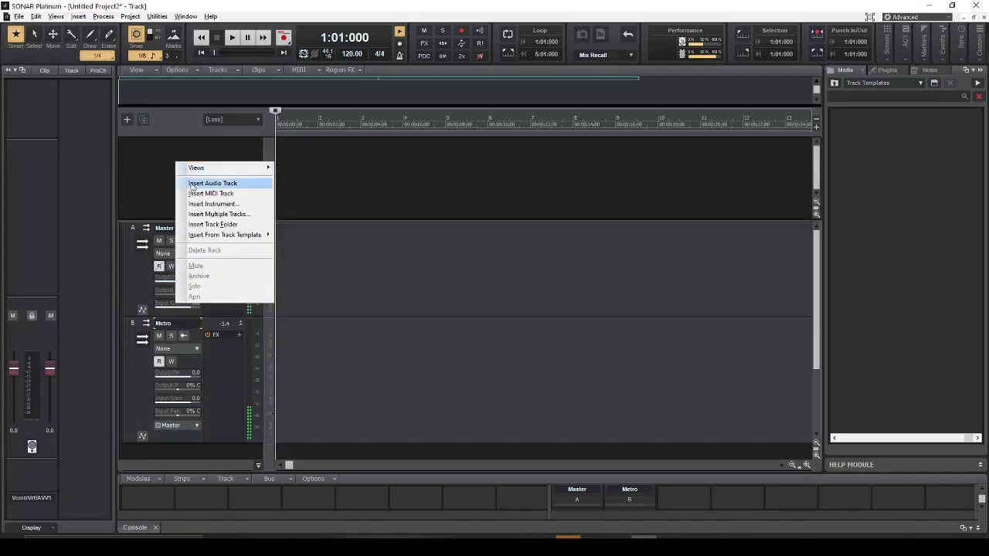
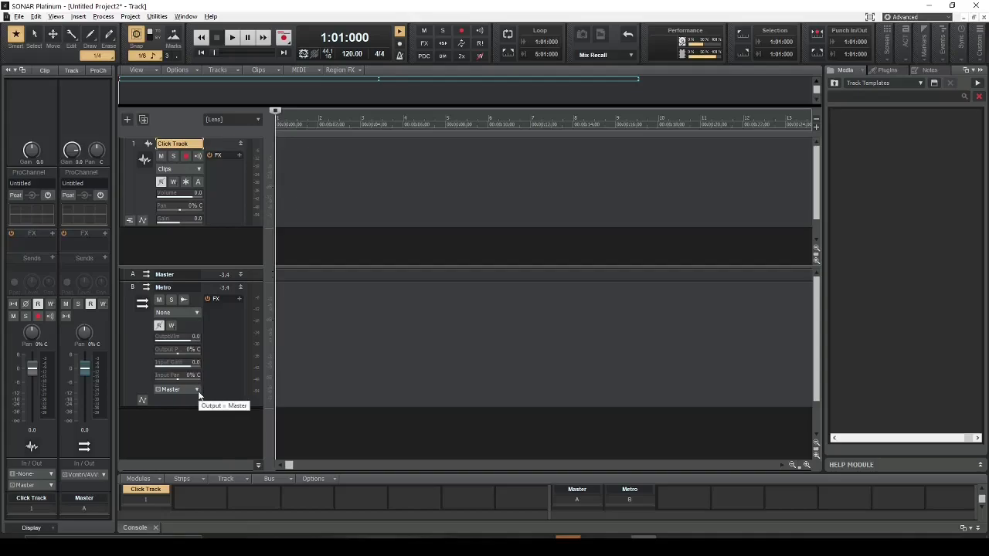
{"action": "left_click", "coordinate": [198, 390]}
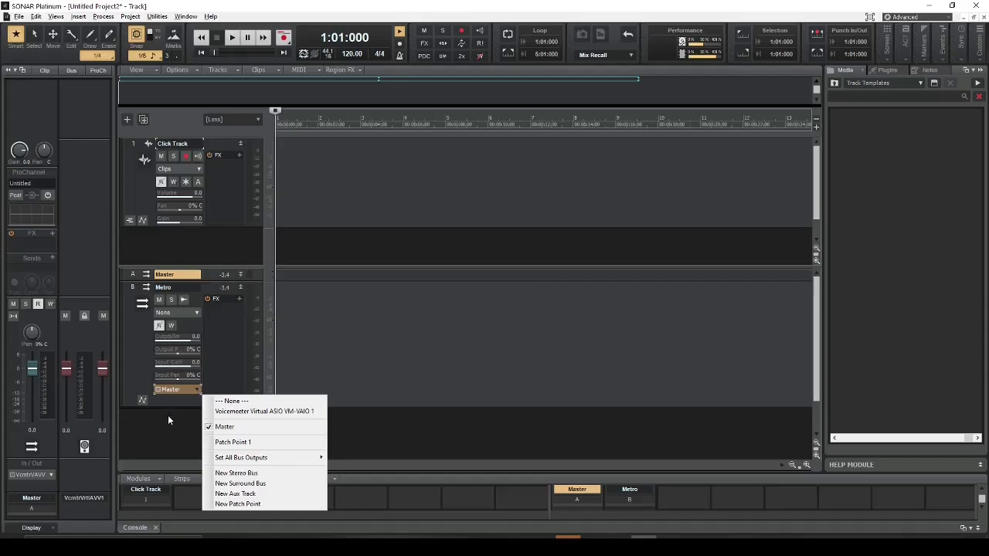
{"action": "left_click", "coordinate": [171, 399]}
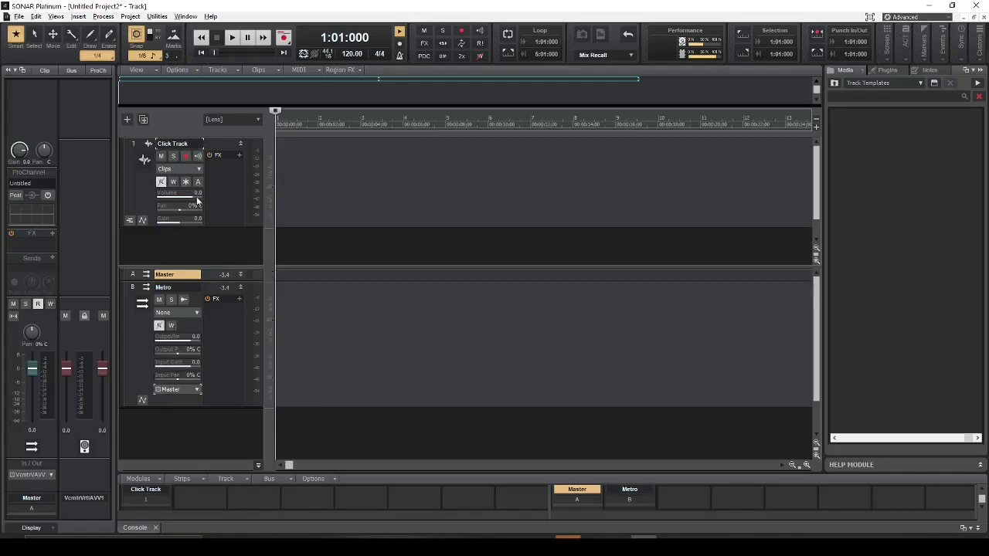
{"action": "left_click_drag", "start_coordinate": [232, 226], "coordinate": [241, 294]}
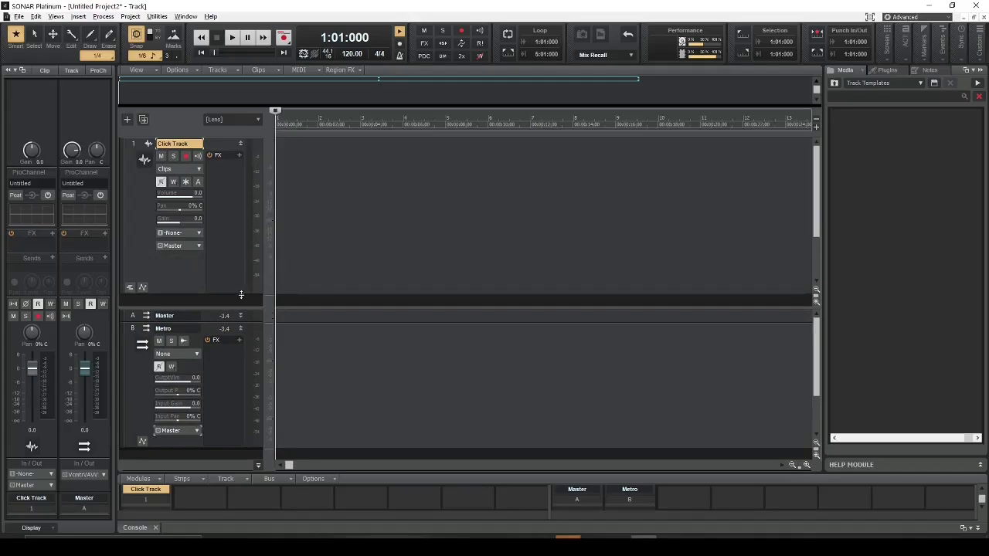
{"action": "left_click", "coordinate": [200, 233]}
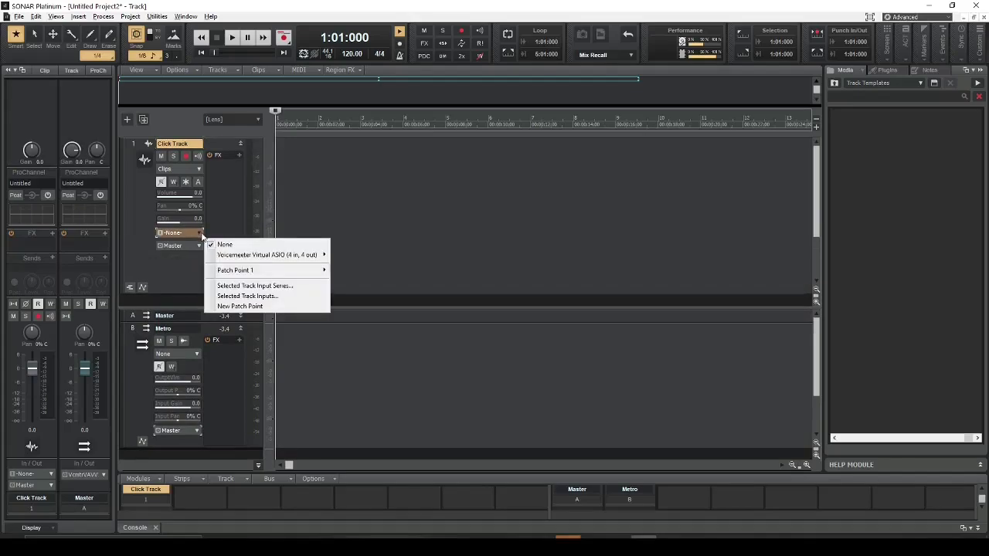
{"action": "mouse_move", "coordinate": [236, 258]}
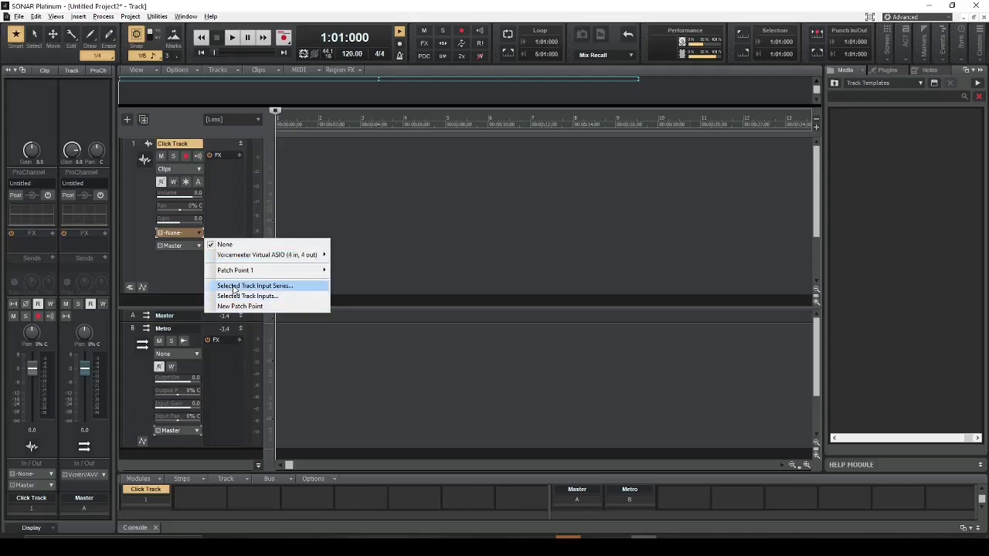
{"action": "left_click", "coordinate": [178, 277]}
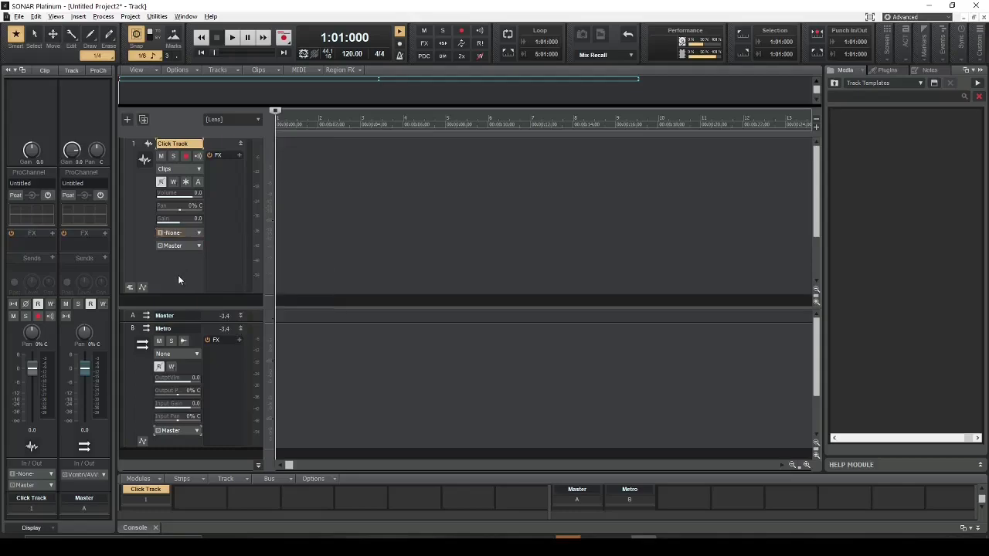
- Route the Metro bus output to a new patch point and set the Click Track's input to Patch Point 2: Left (mono)
{"action": "left_click", "coordinate": [197, 430]}
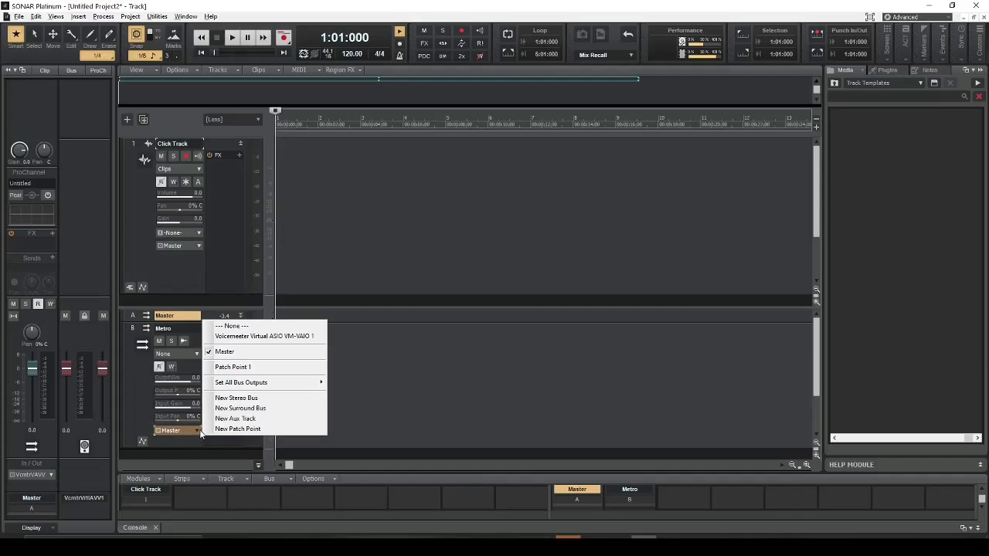
{"action": "left_click", "coordinate": [218, 428]}
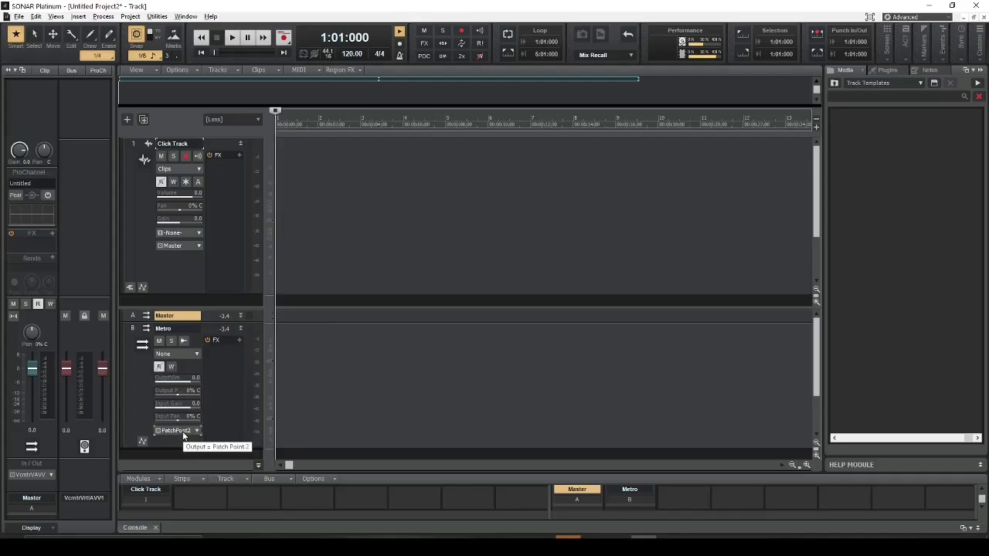
{"action": "left_click", "coordinate": [199, 233]}
{"action": "mouse_move", "coordinate": [269, 282]}
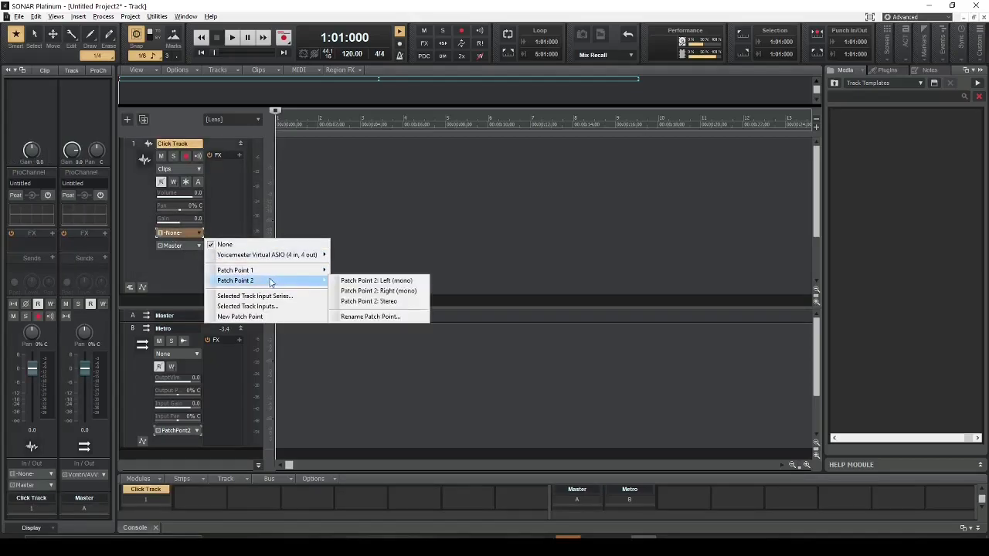
{"action": "left_click", "coordinate": [362, 282]}
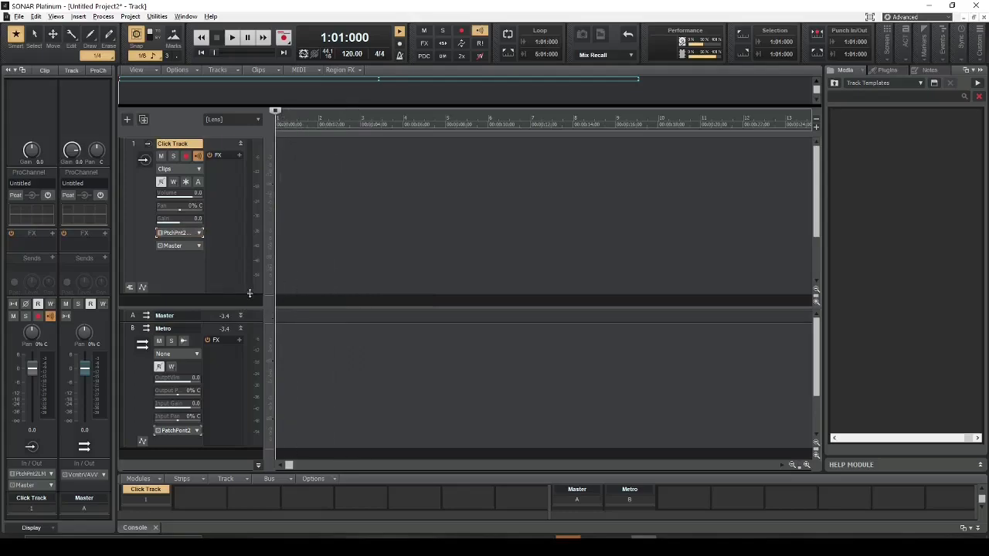
{"action": "left_click_drag", "start_coordinate": [247, 295], "coordinate": [251, 262]}
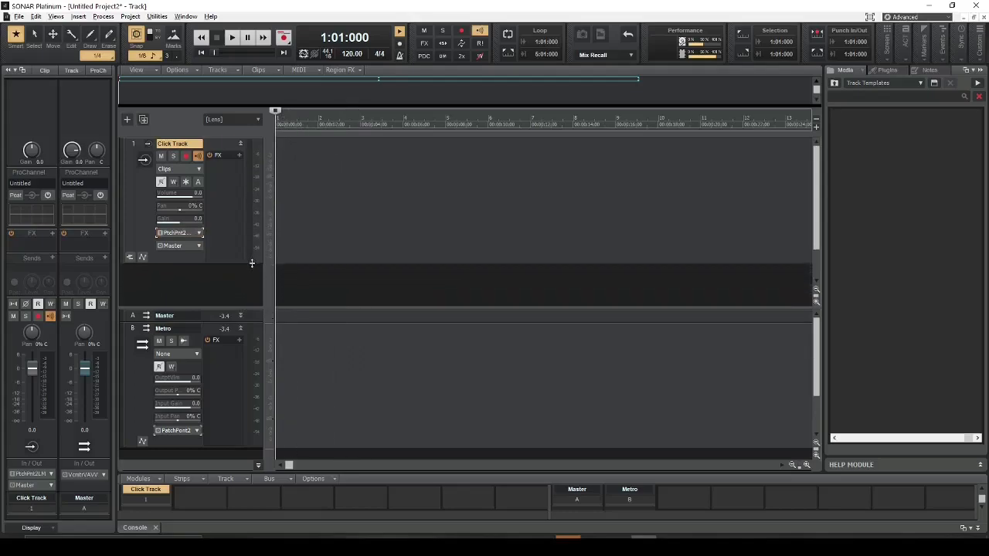
- Arm the Click Track for recording, play a few measures to check its meters, and return to the project start
{"action": "left_click", "coordinate": [185, 156]}
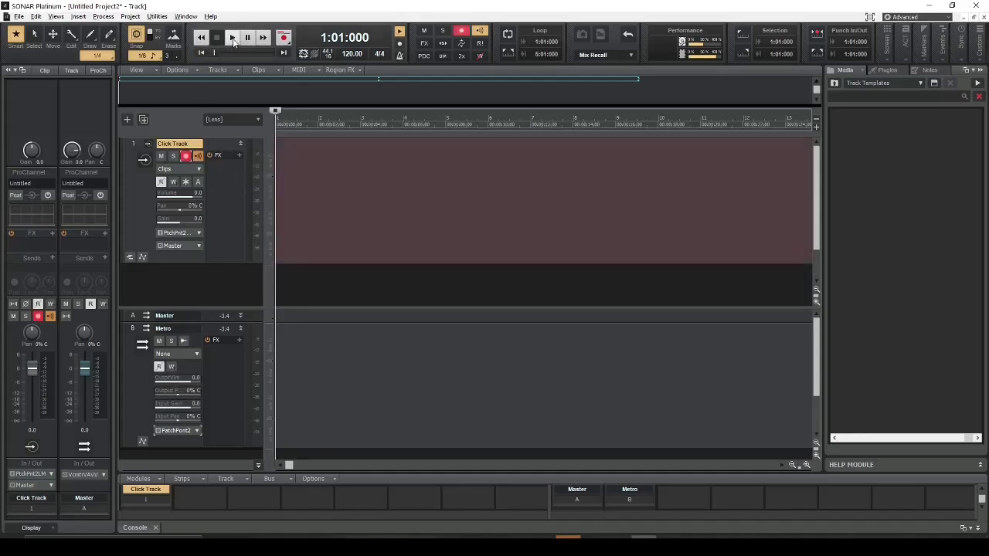
{"action": "left_click", "coordinate": [234, 38]}
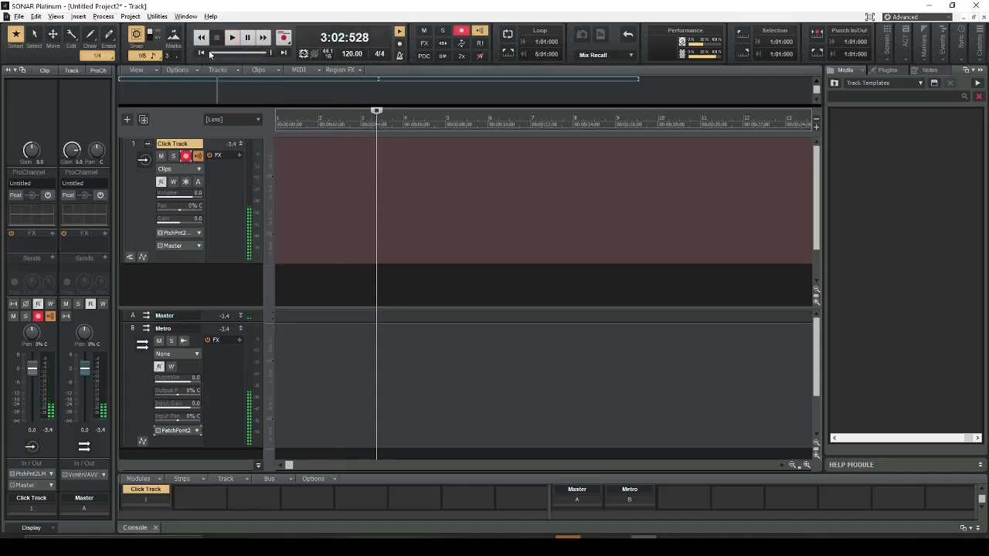
{"action": "left_click", "coordinate": [202, 53]}
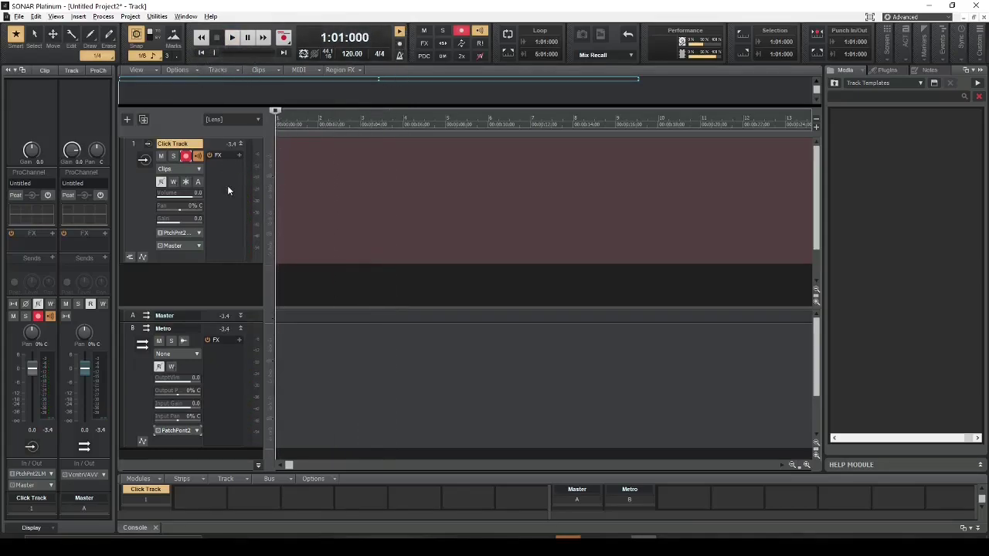
- Record onto the Click Track, enable the metronome during recording partway through, and stop the take
{"action": "left_click", "coordinate": [278, 44]}
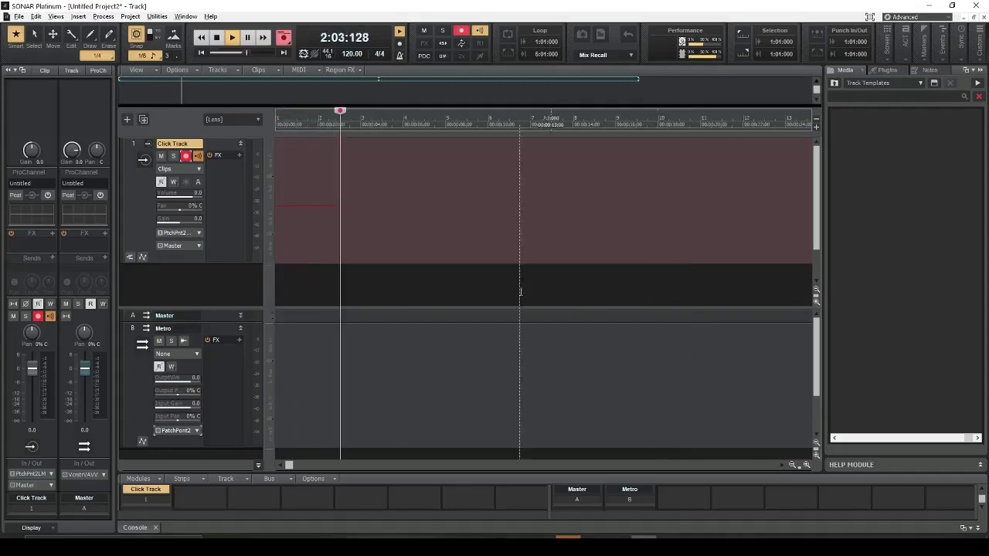
{"action": "left_click", "coordinate": [399, 46]}
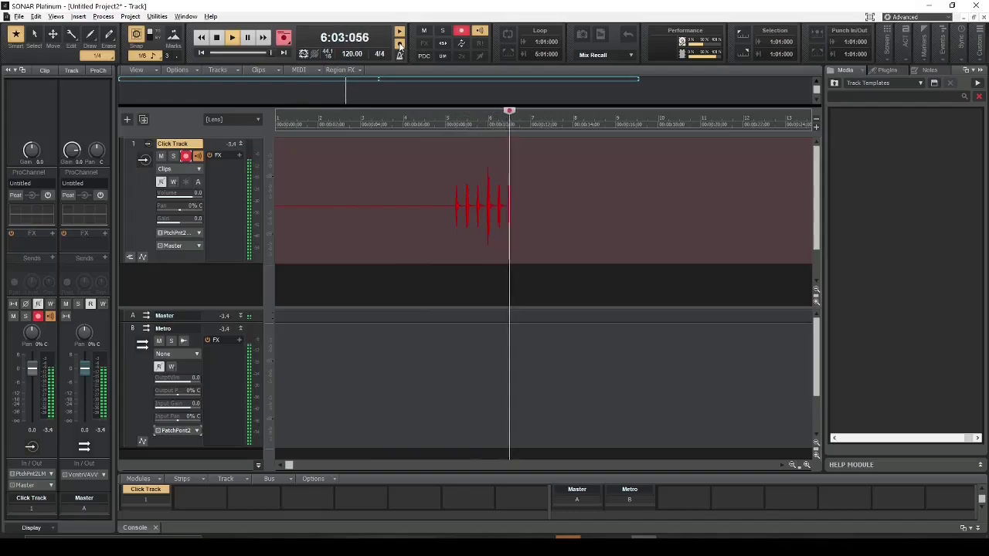
{"action": "left_click", "coordinate": [216, 37]}
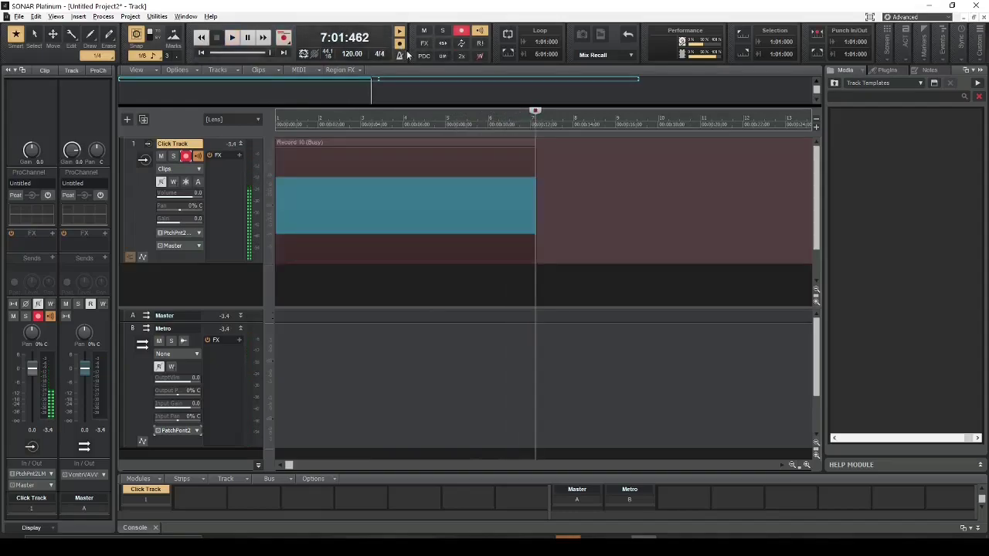
- Delete the recorded clip from the Click Track and turn off the metronome during playback
{"action": "left_click", "coordinate": [438, 150]}
{"action": "key", "text": "Delete"}
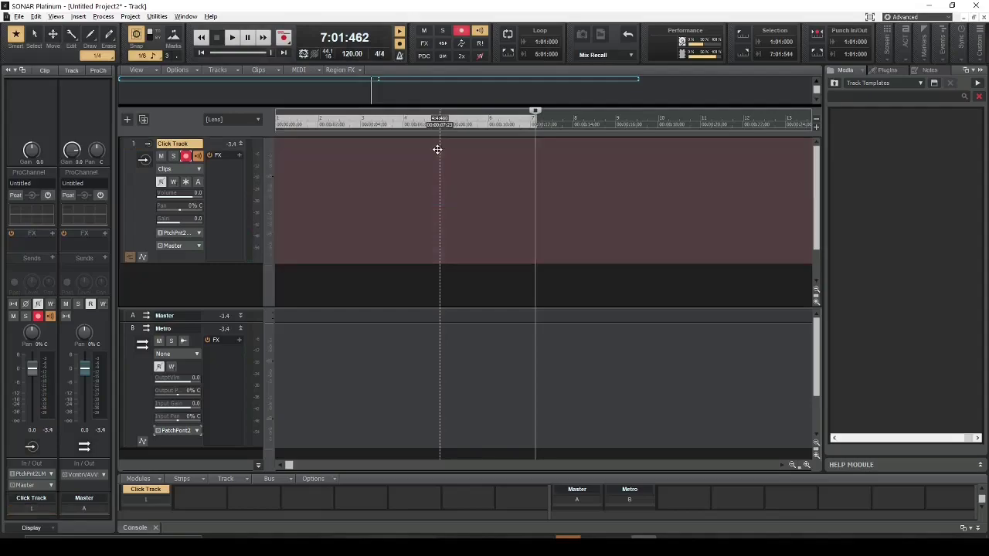
{"action": "left_click", "coordinate": [399, 31]}
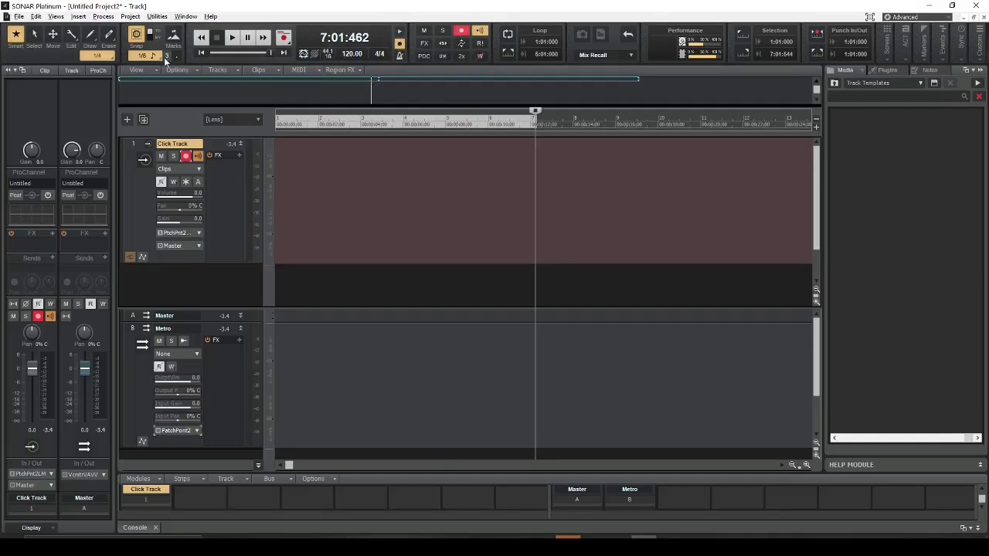
- Record about four measures of the metronome onto the Click Track from the project start, and stop
{"action": "left_click", "coordinate": [198, 52]}
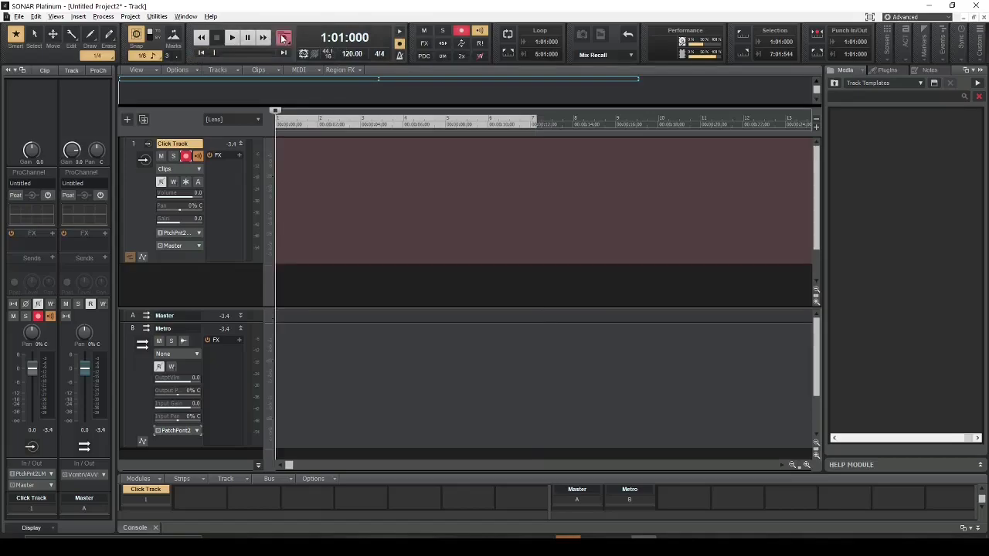
{"action": "left_click", "coordinate": [283, 39]}
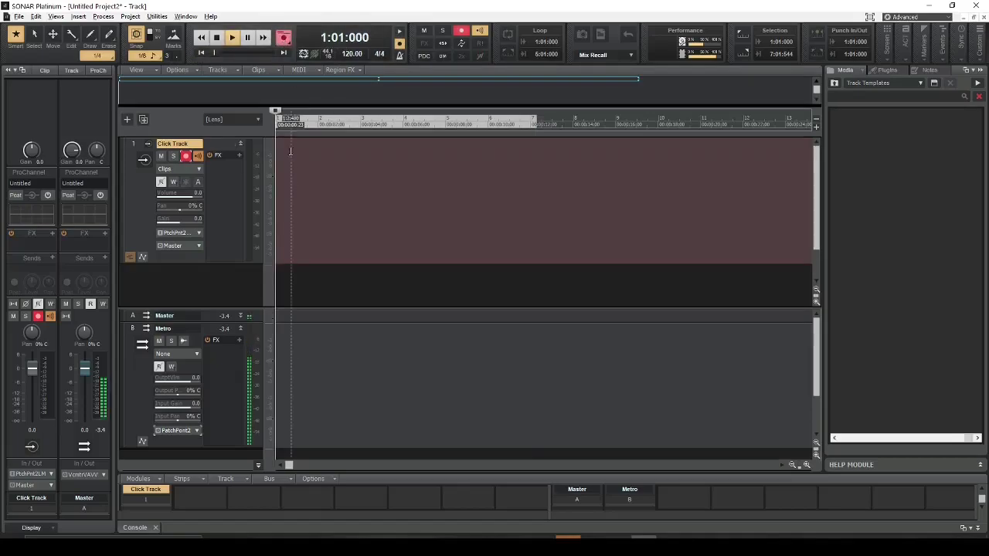
{"action": "key", "text": "space"}
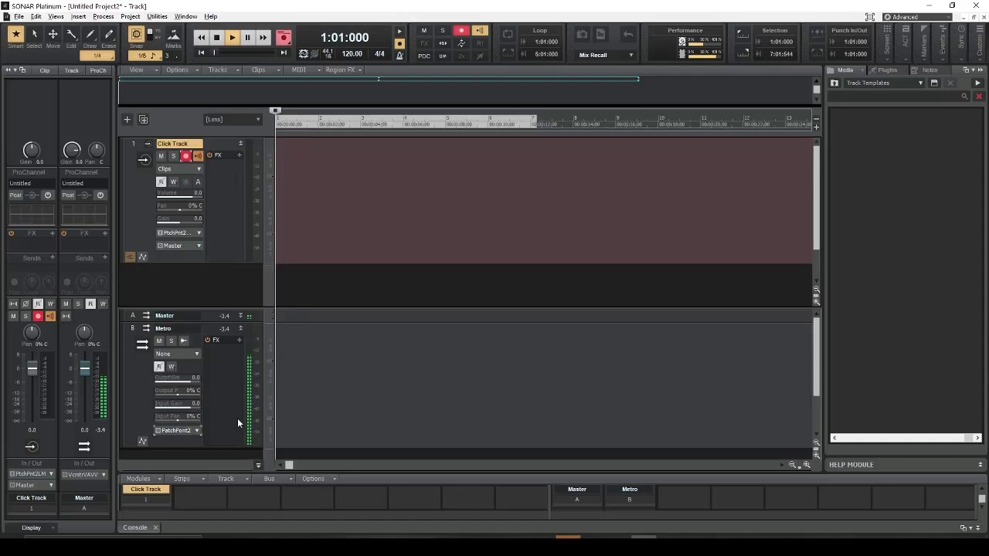
{"action": "key", "text": "r"}
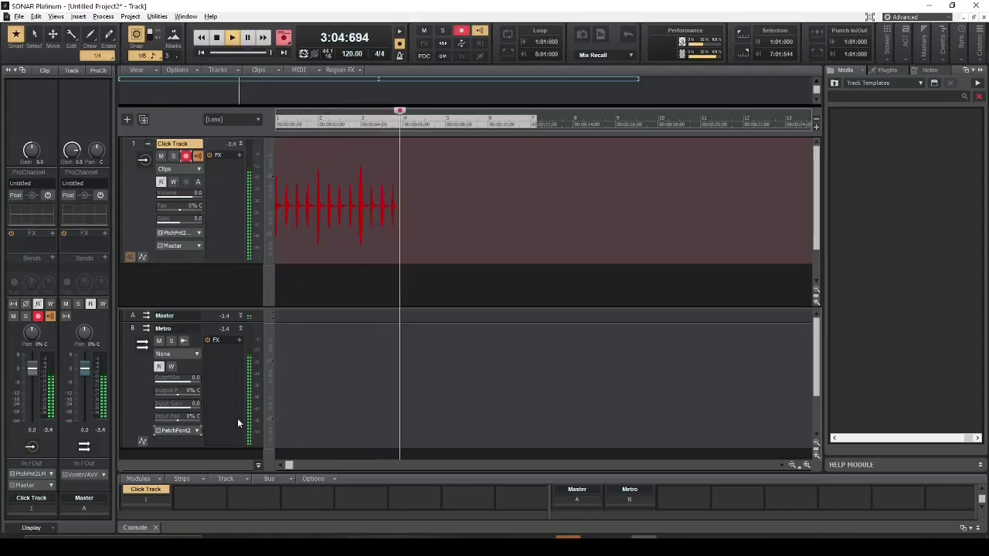
{"action": "left_click", "coordinate": [216, 37]}
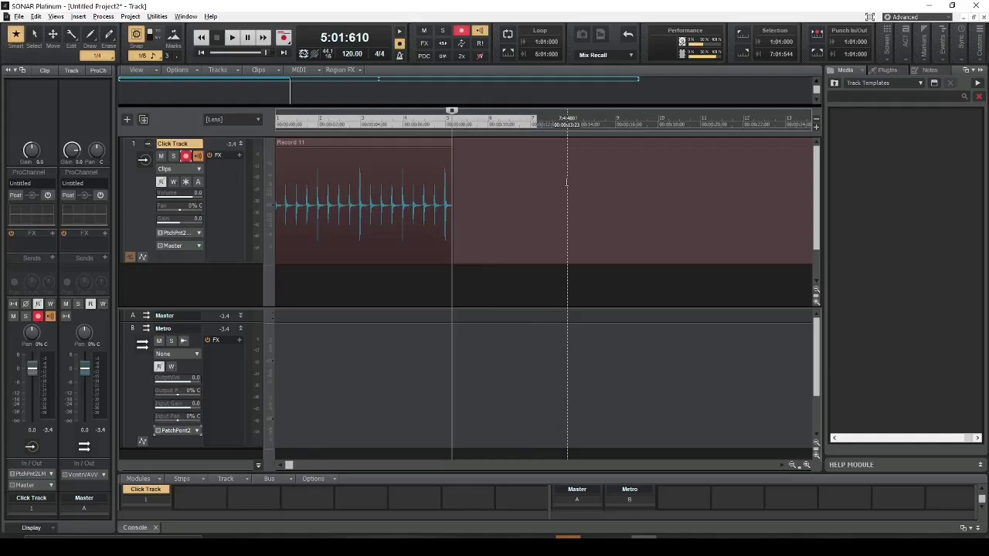
- Disarm the Click Track and return to the project start
{"action": "left_click", "coordinate": [185, 157]}
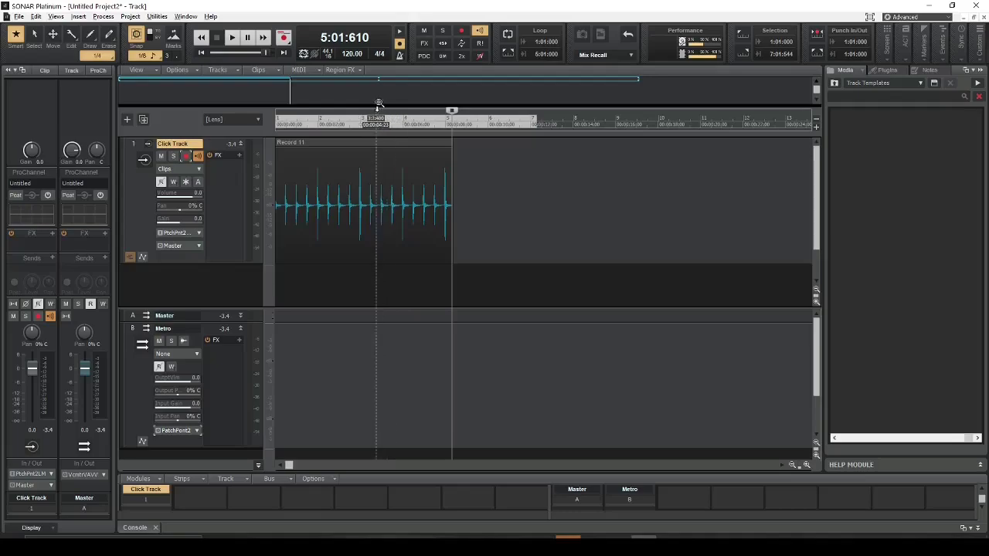
{"action": "left_click", "coordinate": [206, 54]}
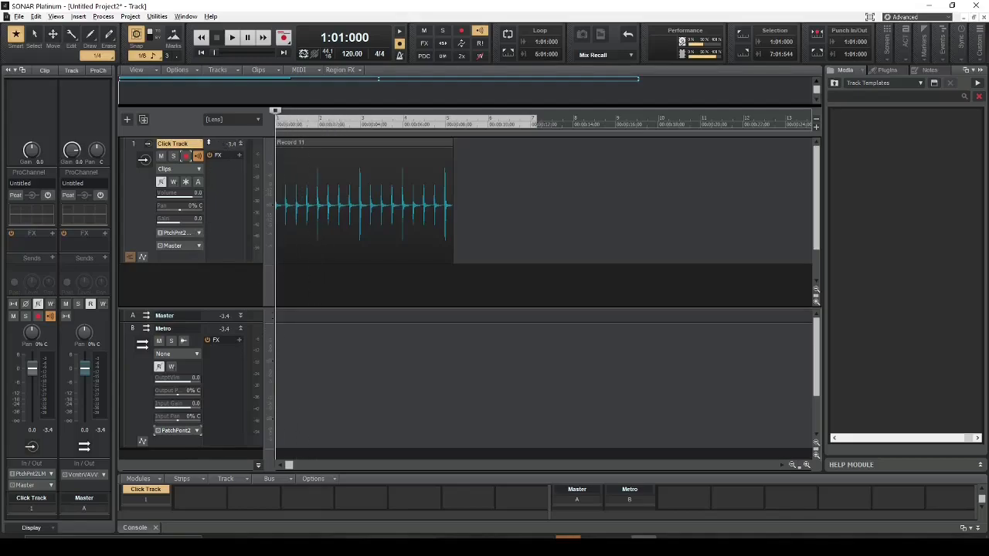
{"action": "left_click", "coordinate": [186, 155]}
- Reduce the Click Track's height and enlarge the bus pane beneath it
{"action": "left_click_drag", "start_coordinate": [243, 262], "coordinate": [230, 243]}
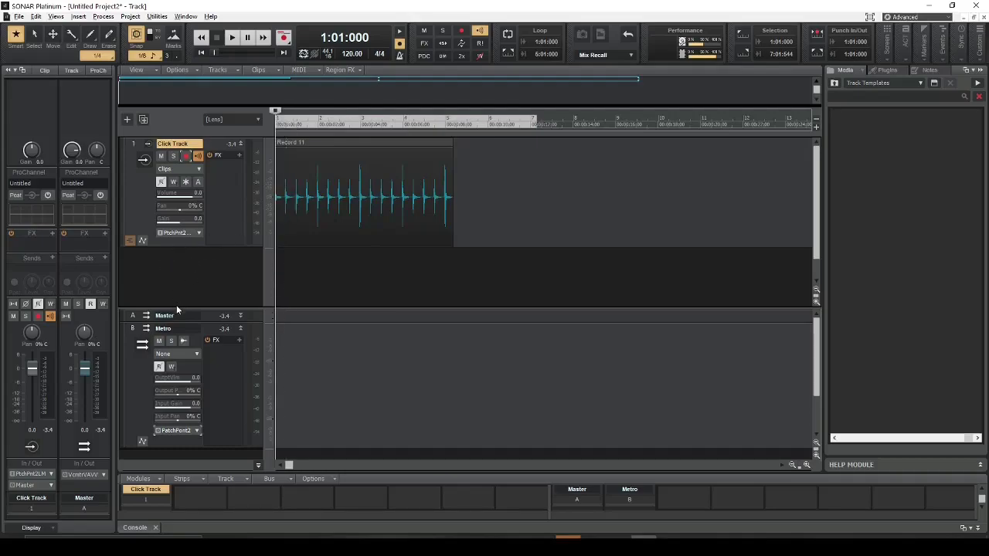
{"action": "left_click_drag", "start_coordinate": [176, 307], "coordinate": [177, 268]}
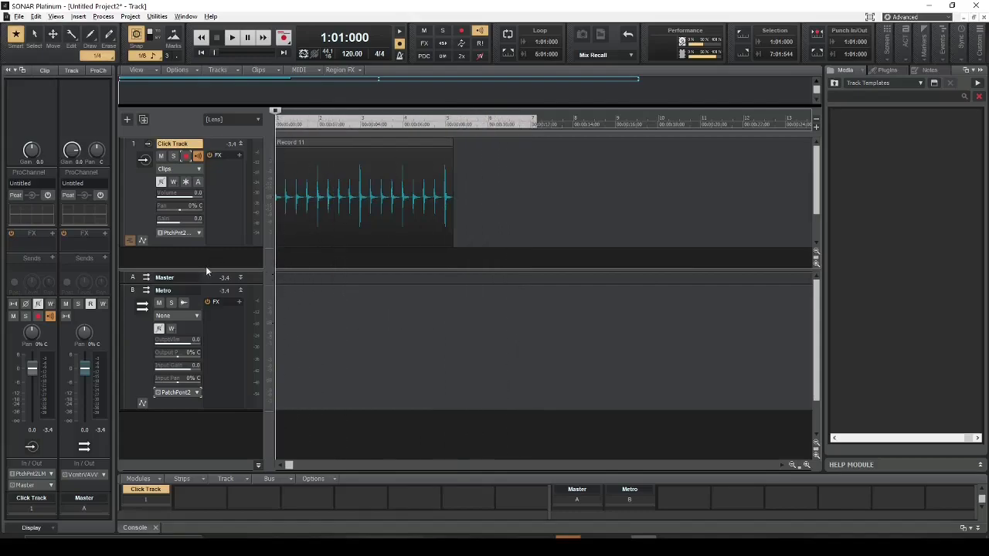
{"action": "mouse_move", "coordinate": [190, 267]}
{"action": "left_mouse_down"}
{"action": "mouse_move", "coordinate": [191, 291]}
{"action": "mouse_move", "coordinate": [196, 257]}
{"action": "left_mouse_up"}
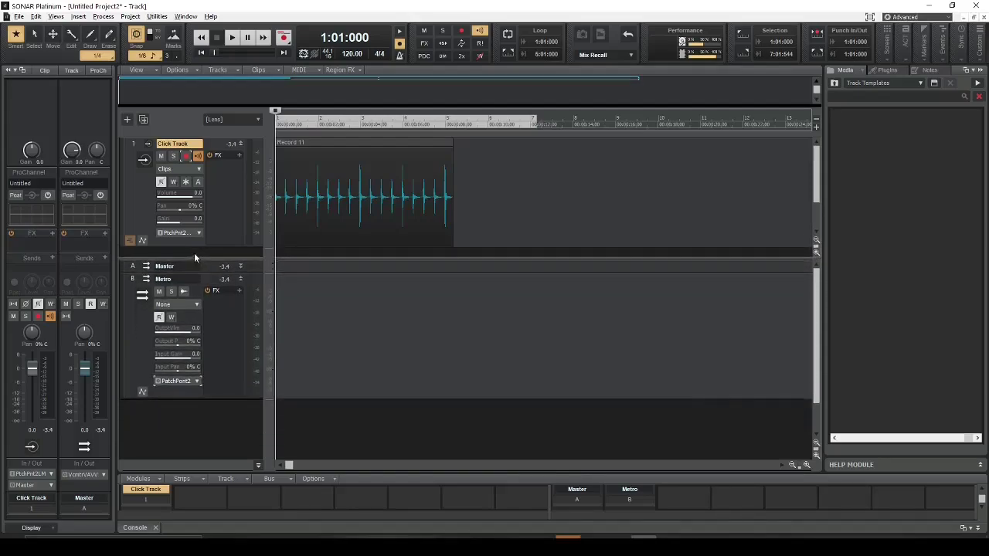
- Open the preferences and examine the project's metronome, AudioSnap and clock settings, including the clock source options
{"action": "mouse_move", "coordinate": [160, 356]}
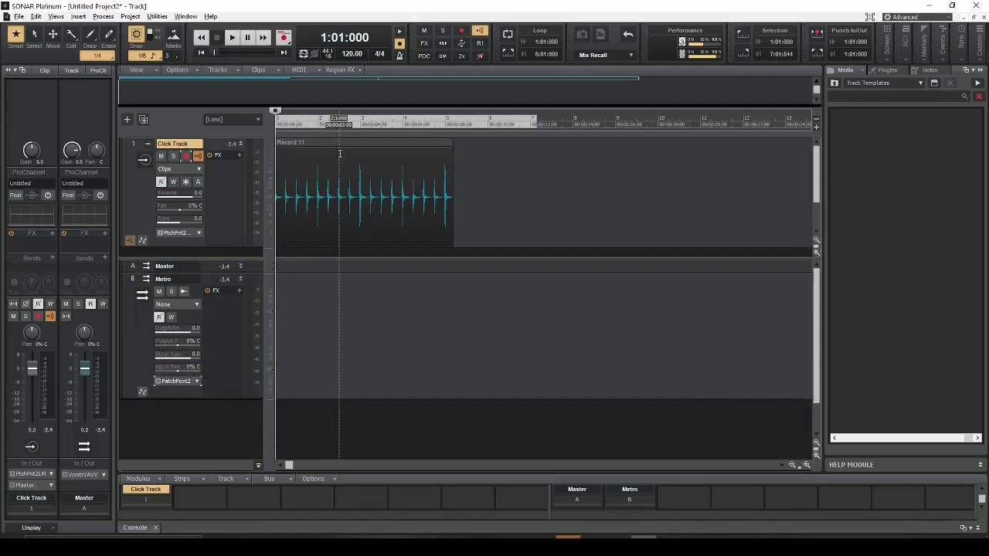
{"action": "key", "text": "p"}
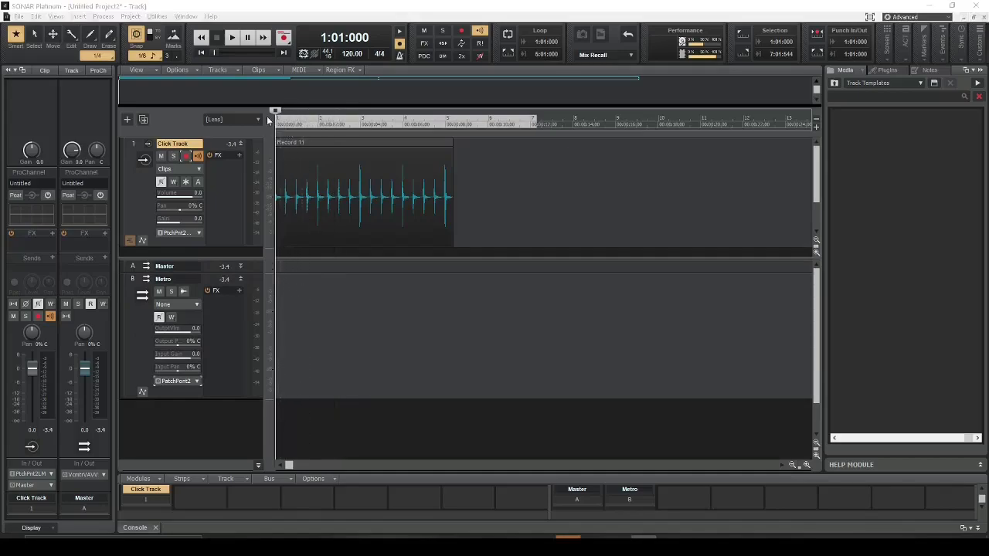
{"action": "key", "text": "m"}
{"action": "key", "text": "m"}
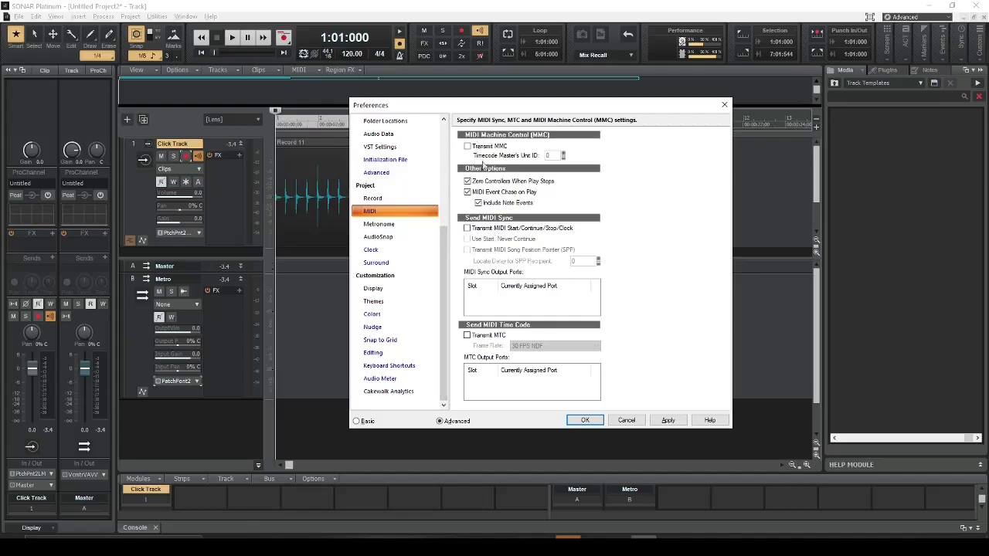
{"action": "left_click", "coordinate": [392, 225]}
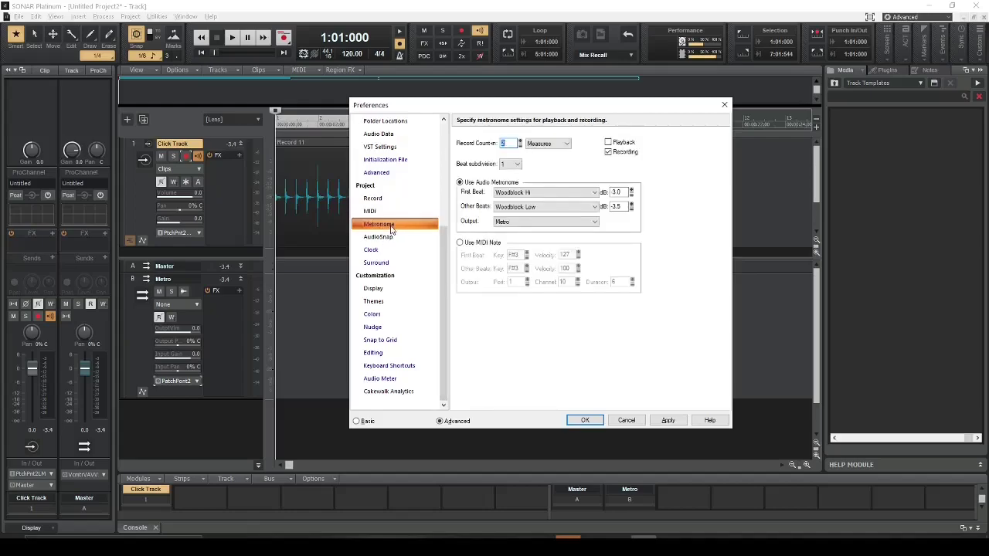
{"action": "left_click", "coordinate": [388, 239]}
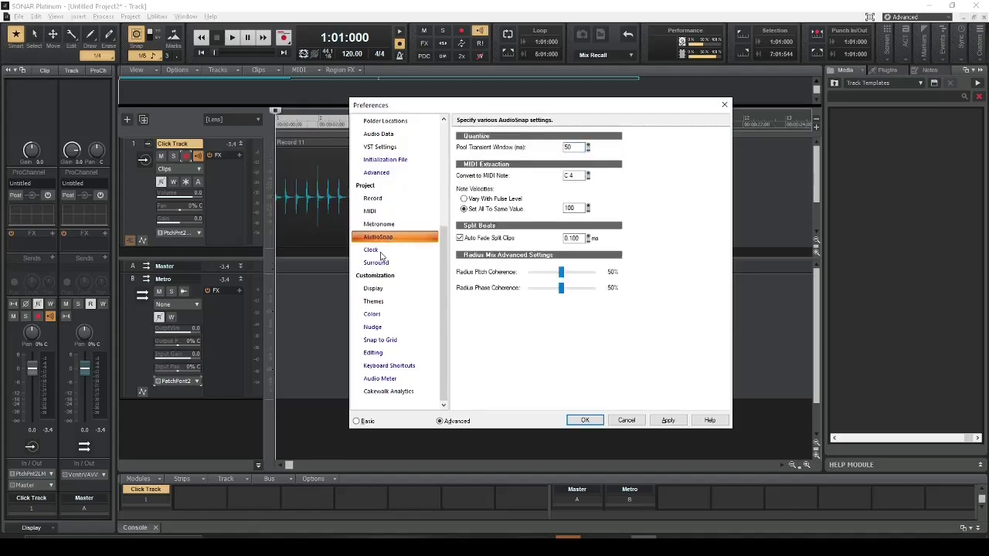
{"action": "left_click", "coordinate": [373, 250]}
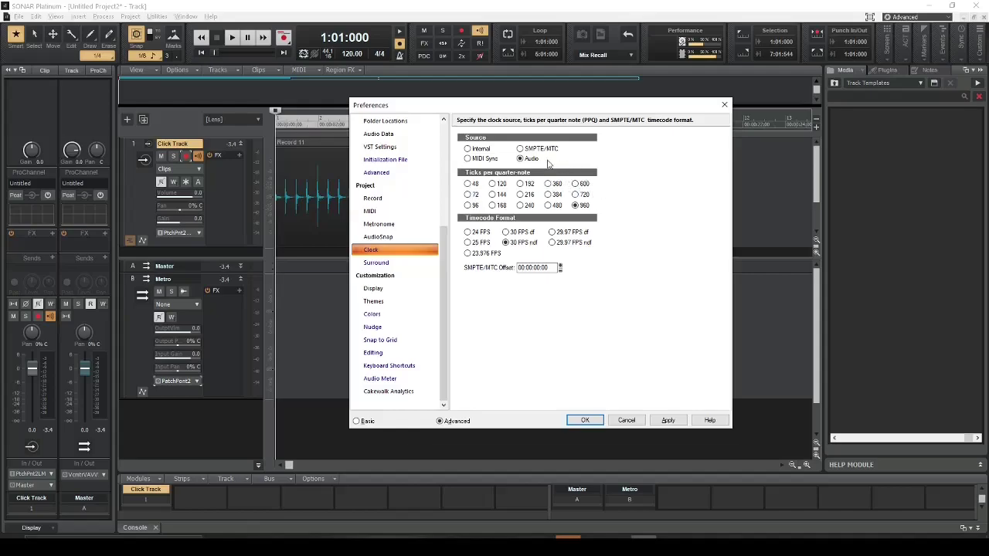
- Look through the project's surround, record, MIDI, metronome, AudioSnap and clock preferences, and close them without changes
{"action": "left_click", "coordinate": [377, 264]}
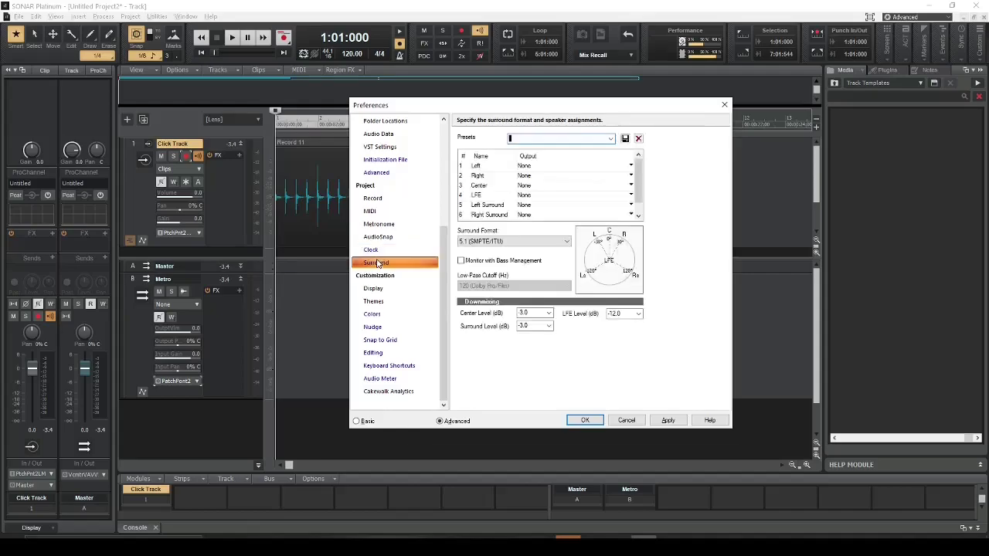
{"action": "left_click", "coordinate": [371, 198]}
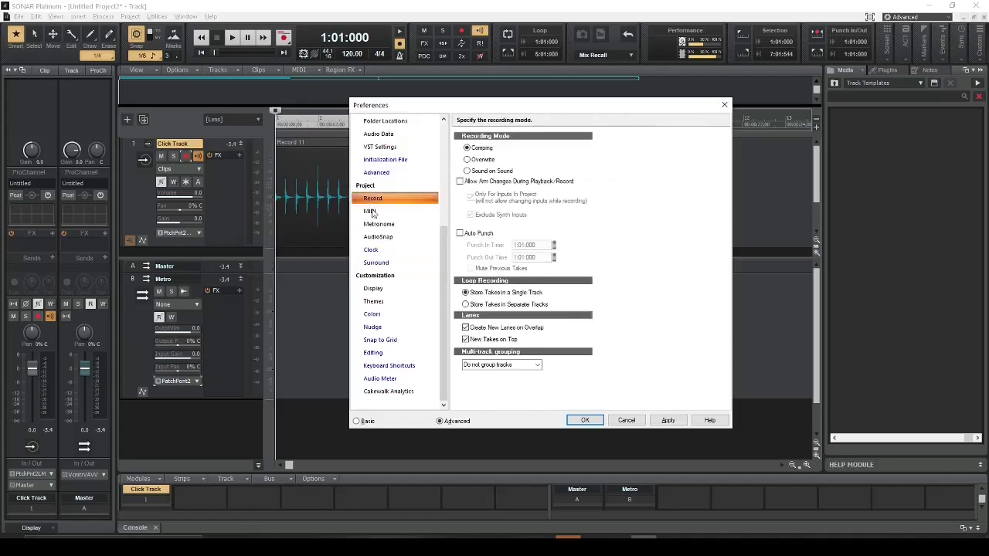
{"action": "left_click", "coordinate": [371, 212]}
{"action": "left_click", "coordinate": [372, 200]}
{"action": "left_click", "coordinate": [372, 212]}
{"action": "left_click", "coordinate": [382, 226]}
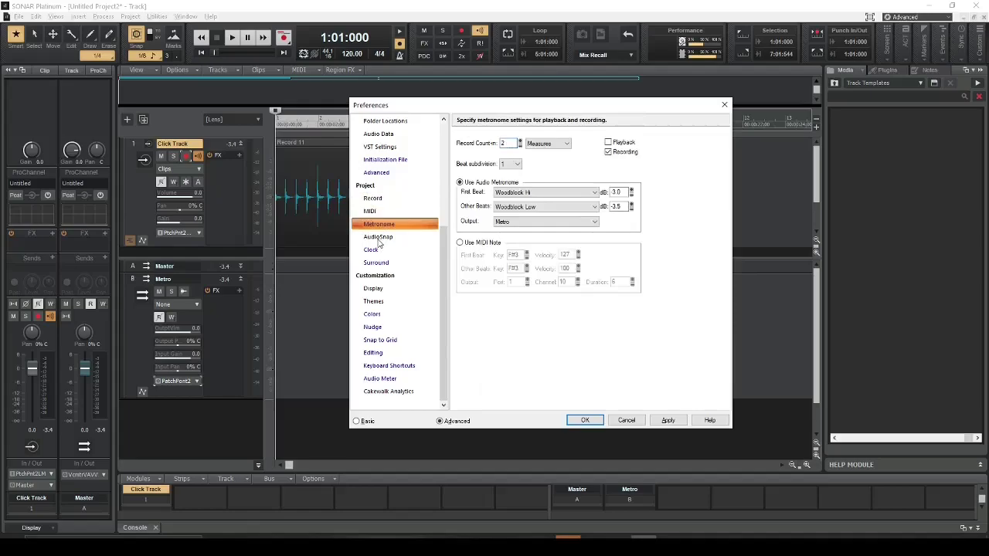
{"action": "left_click", "coordinate": [379, 239]}
{"action": "left_click", "coordinate": [371, 211]}
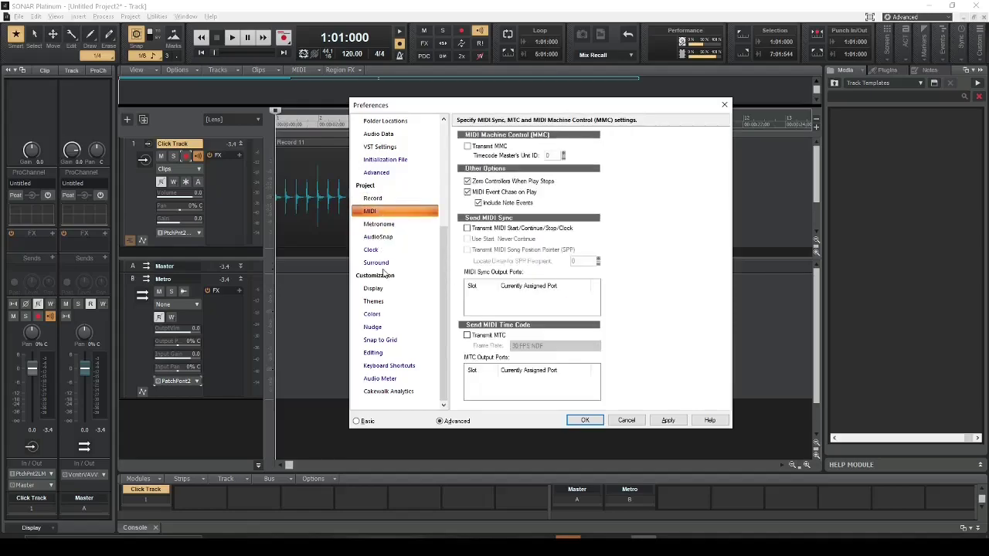
{"action": "left_click", "coordinate": [383, 250]}
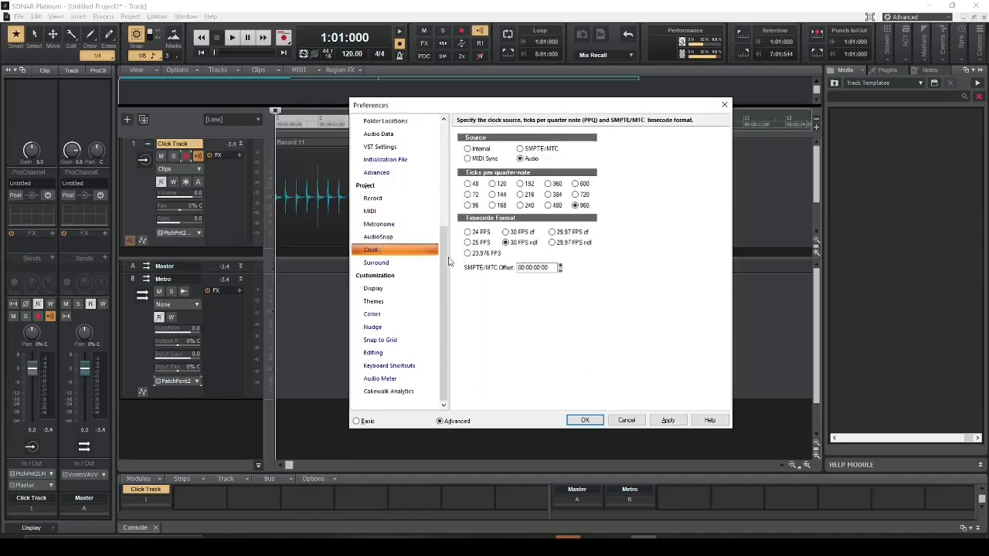
{"action": "left_click_drag", "start_coordinate": [448, 261], "coordinate": [445, 183]}
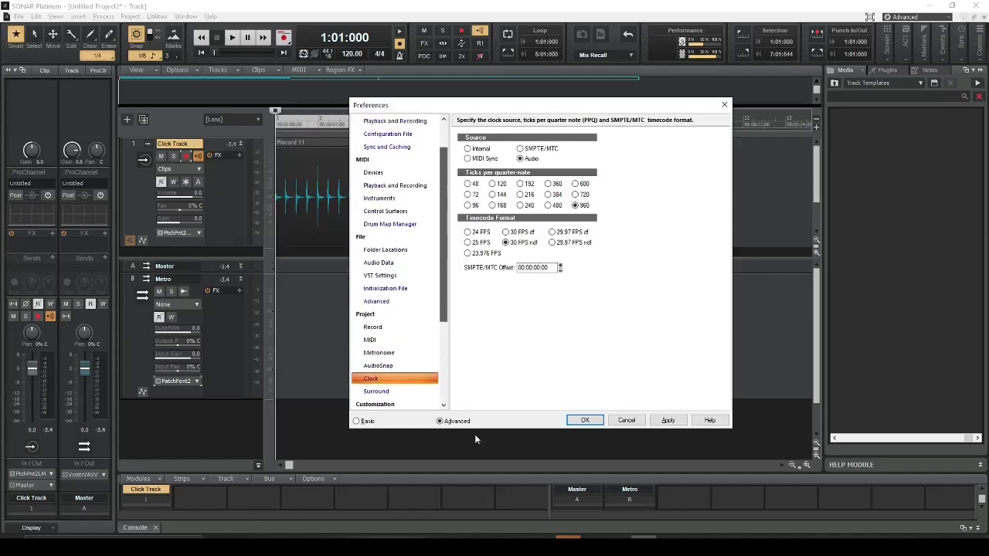
{"action": "key", "text": "Escape"}
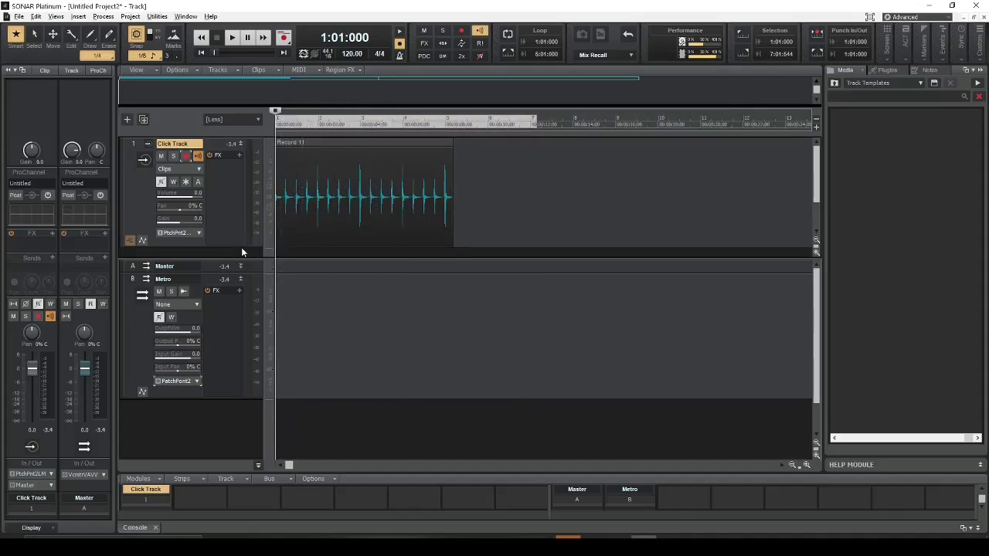
- Select the Metro bus, check the available audio metronome outputs in the preferences, and keep Metro as the output
{"action": "left_click", "coordinate": [134, 280]}
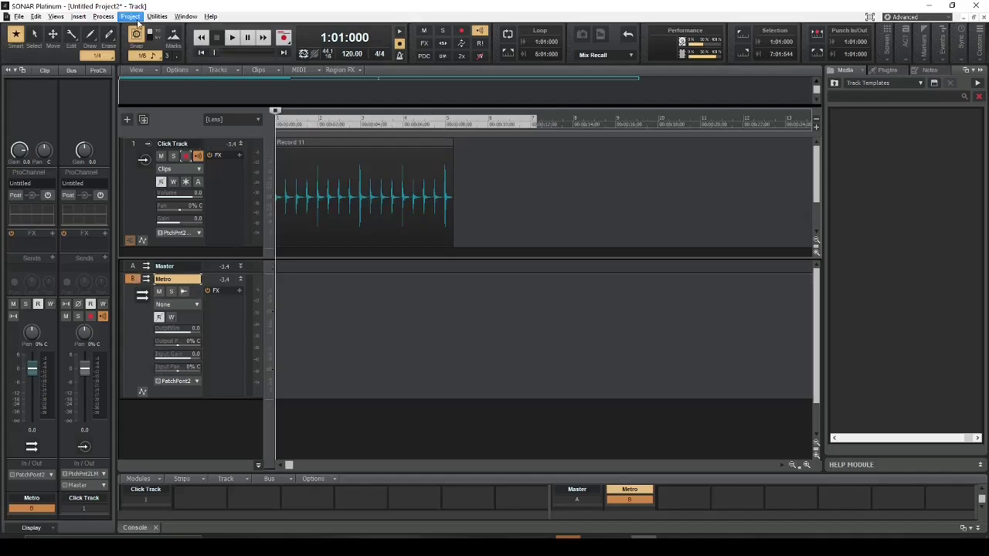
{"action": "key", "text": "p"}
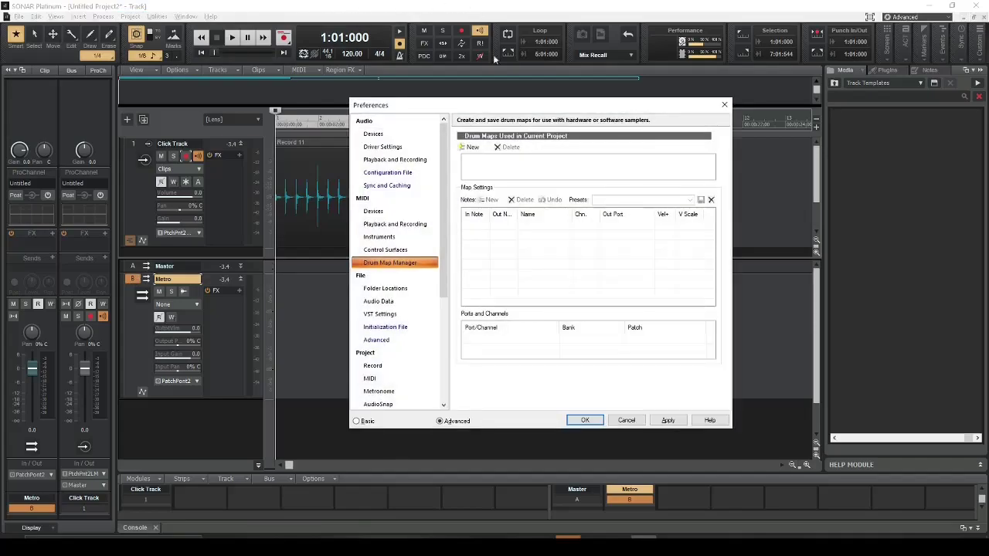
{"action": "scroll", "coordinate": [393, 285], "scroll_direction": "down", "scroll_amount": 4}
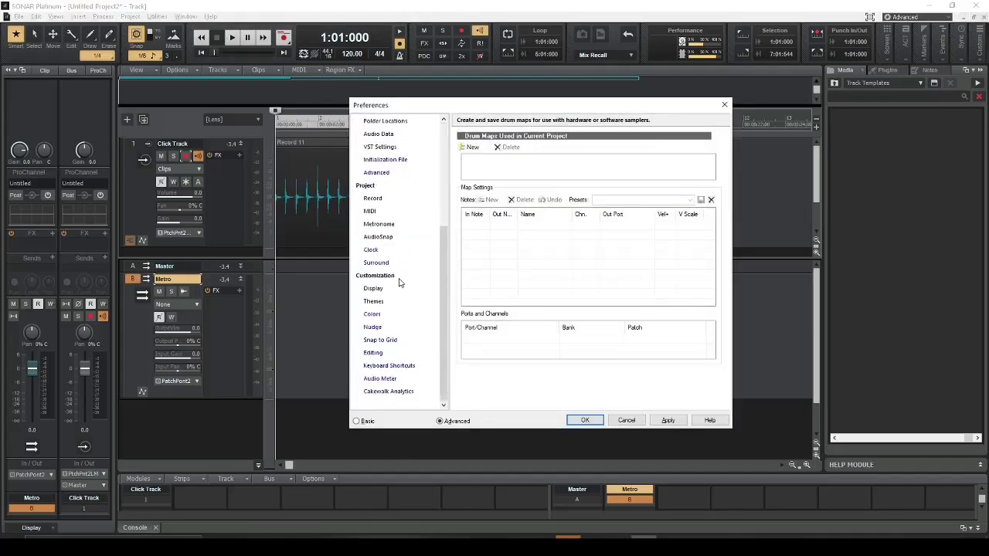
{"action": "left_click", "coordinate": [391, 225]}
{"action": "left_click", "coordinate": [553, 223]}
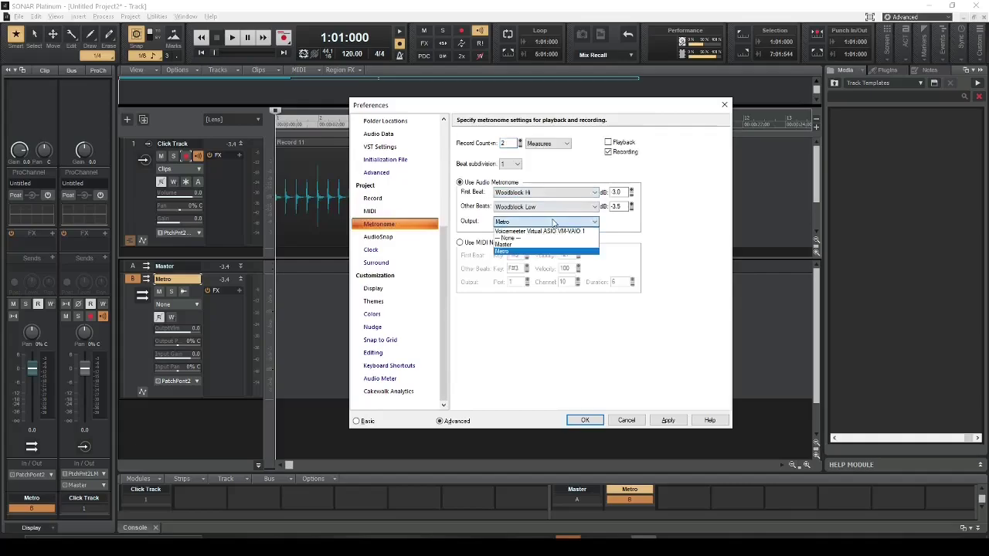
{"action": "left_click", "coordinate": [707, 220]}
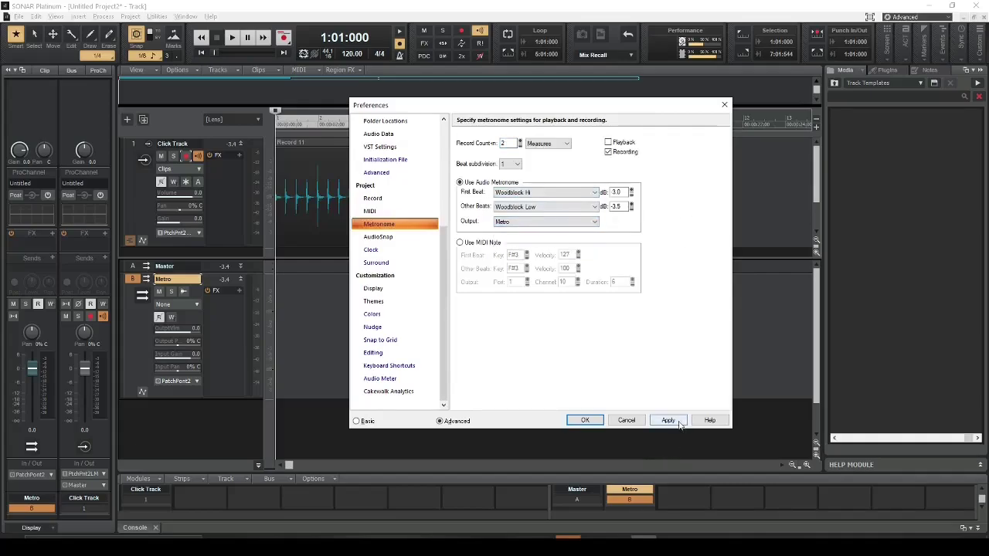
{"action": "left_click", "coordinate": [585, 422]}
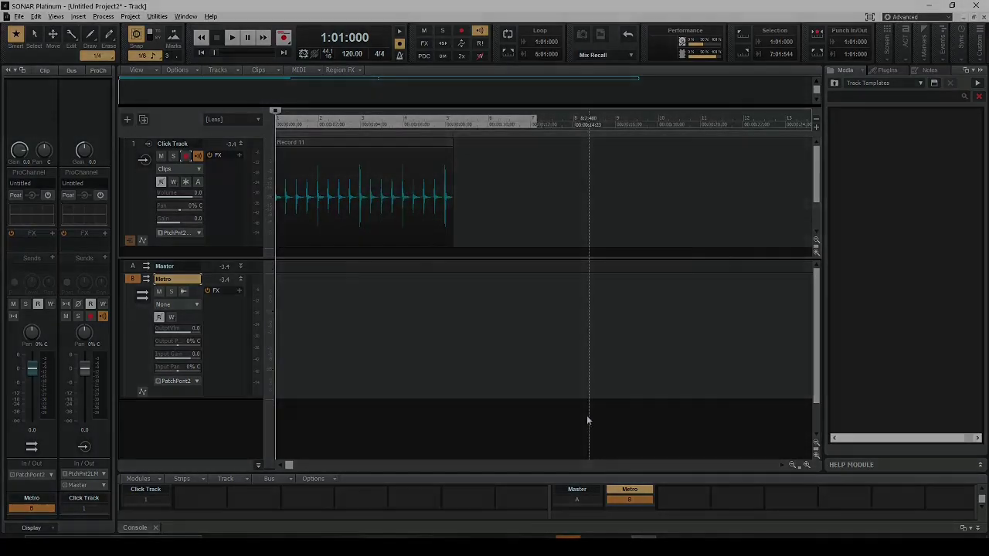